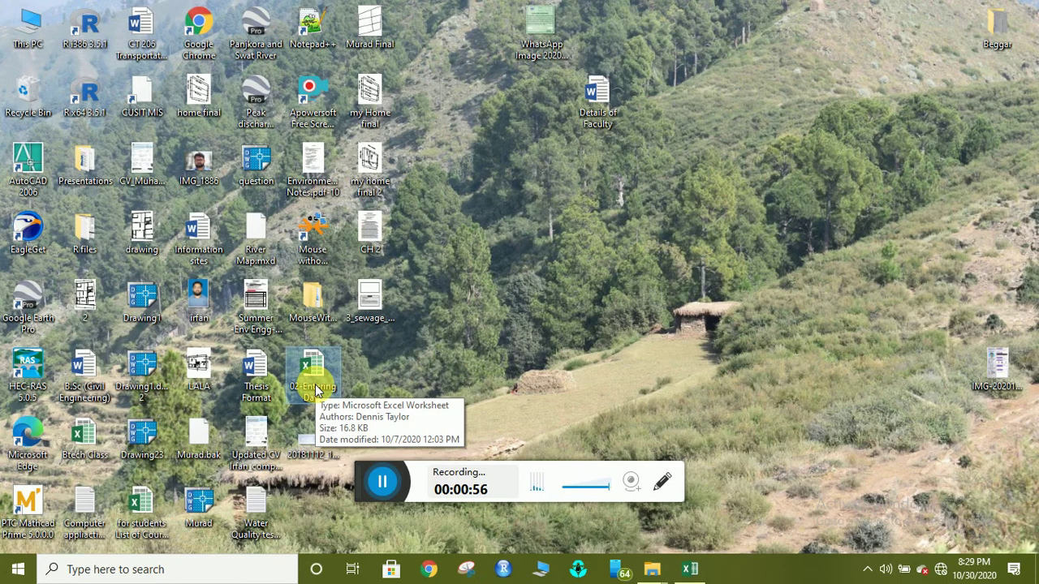
Step: Restore the 08-Worksheet Views Excel window and select cell I15 on the Freezing sheet
click(691, 570)
click(501, 380)
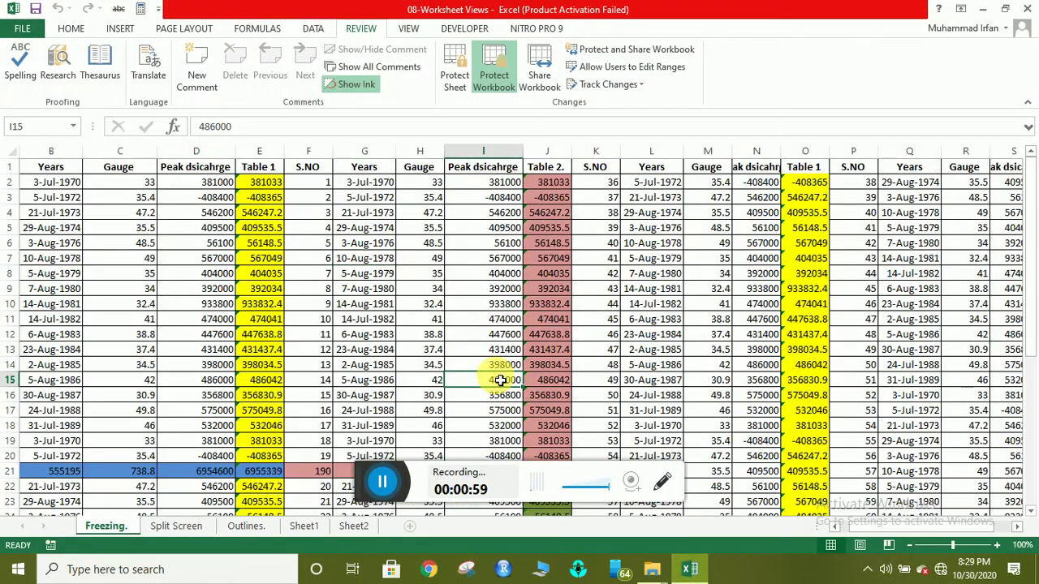
click(113, 216)
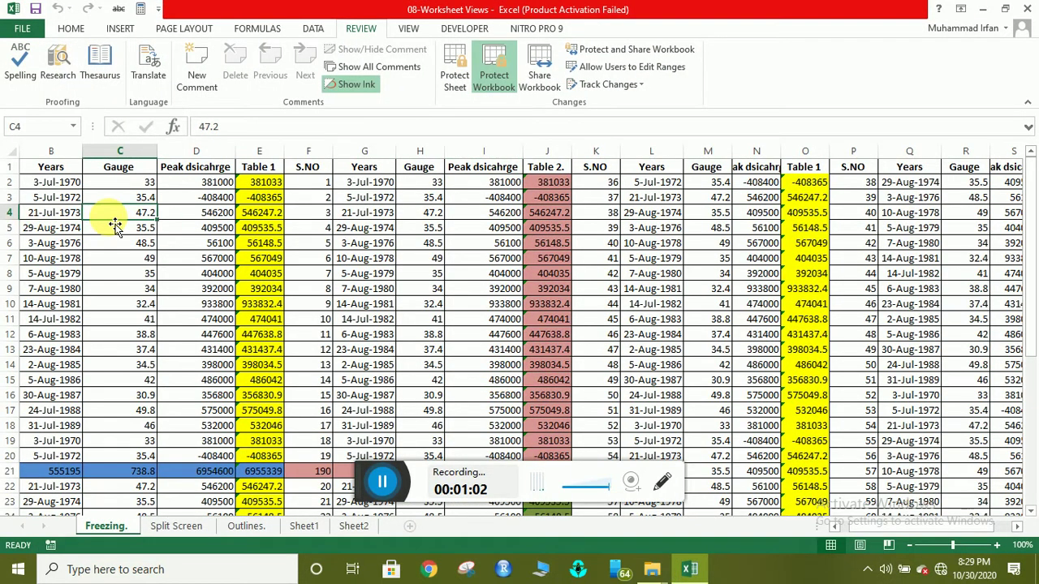
click(71, 28)
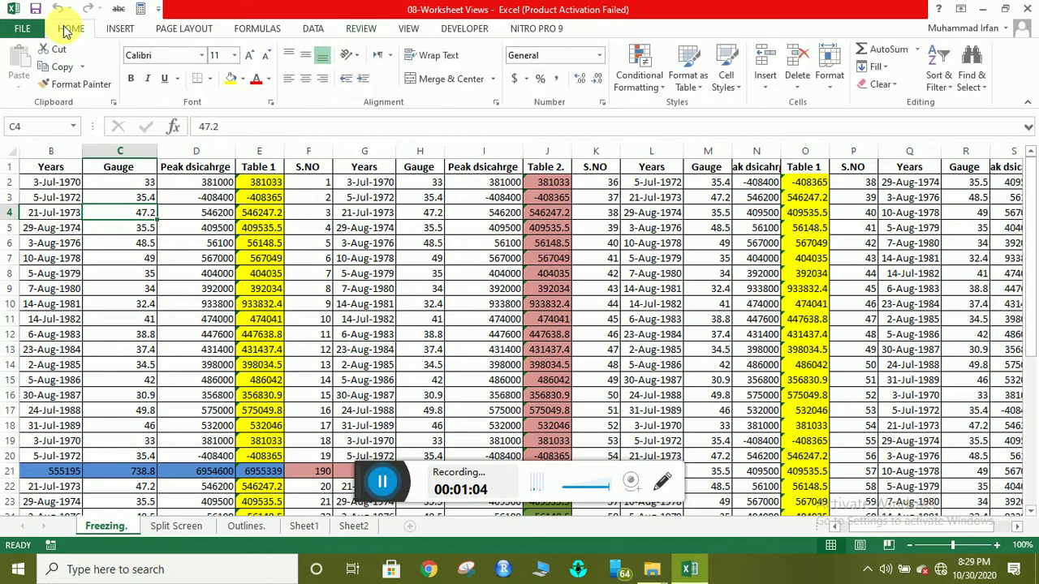
click(351, 29)
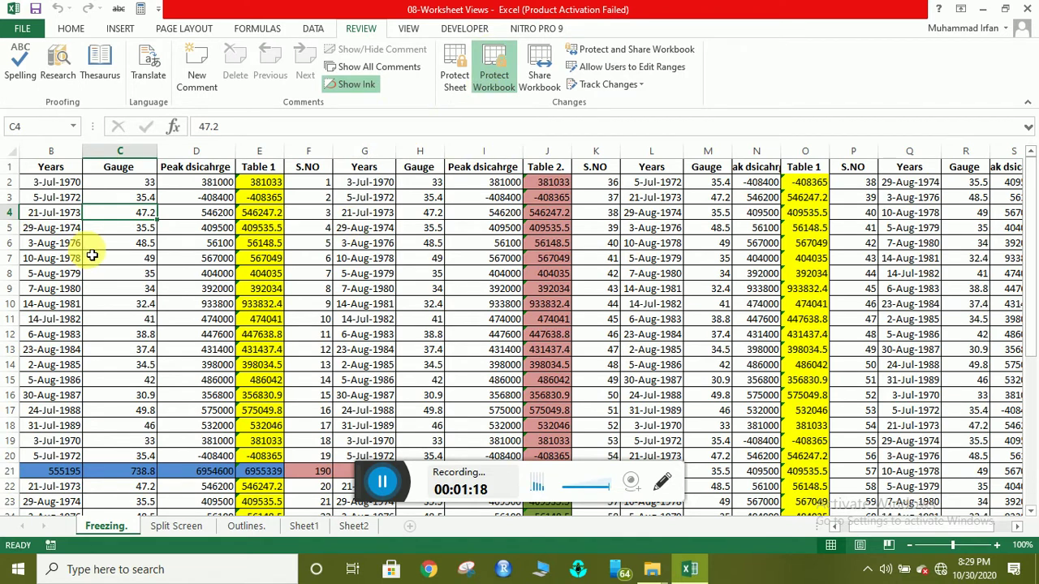
drag(203, 456, 167, 503)
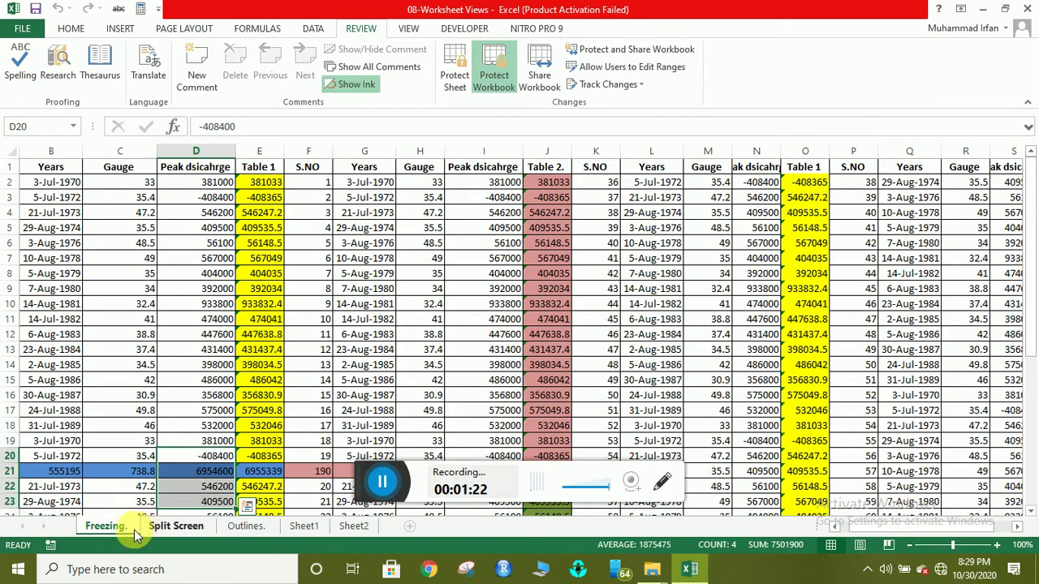
Step: View the Split Screen, Sheet2, Freezing and Sheet1 tabs in turn, ending on Split Screen
click(174, 535)
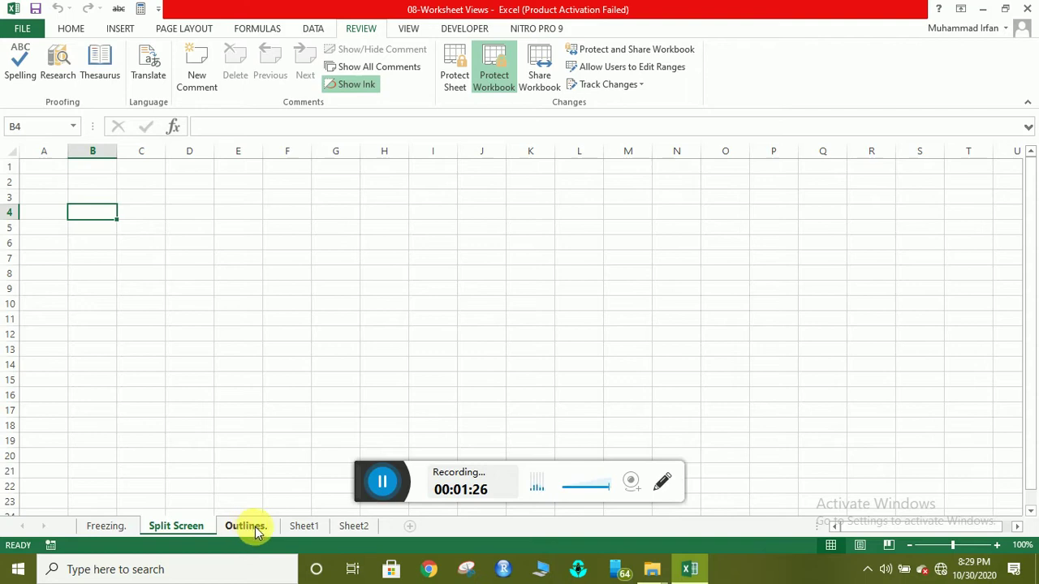
click(351, 527)
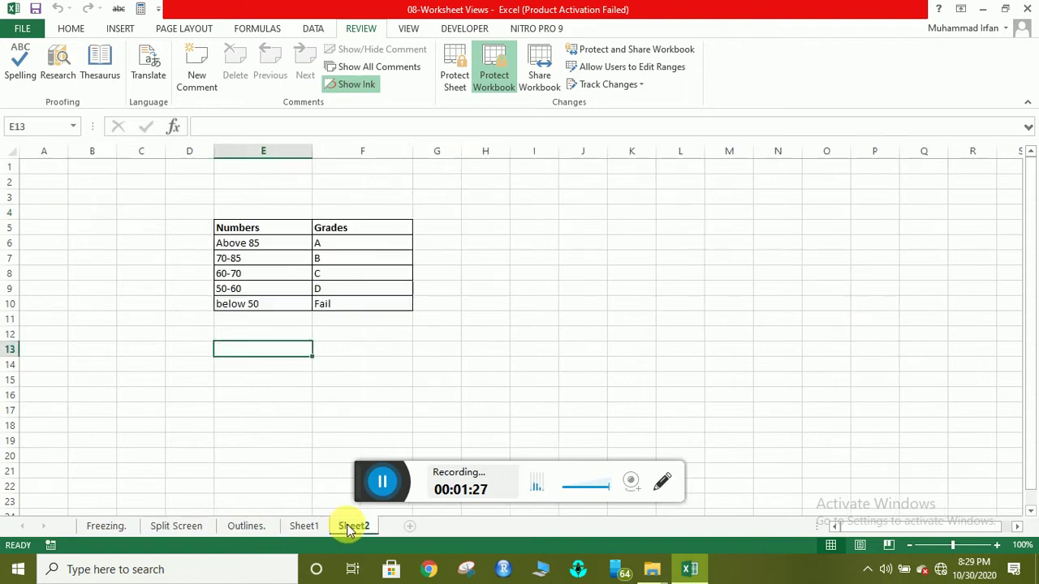
click(111, 533)
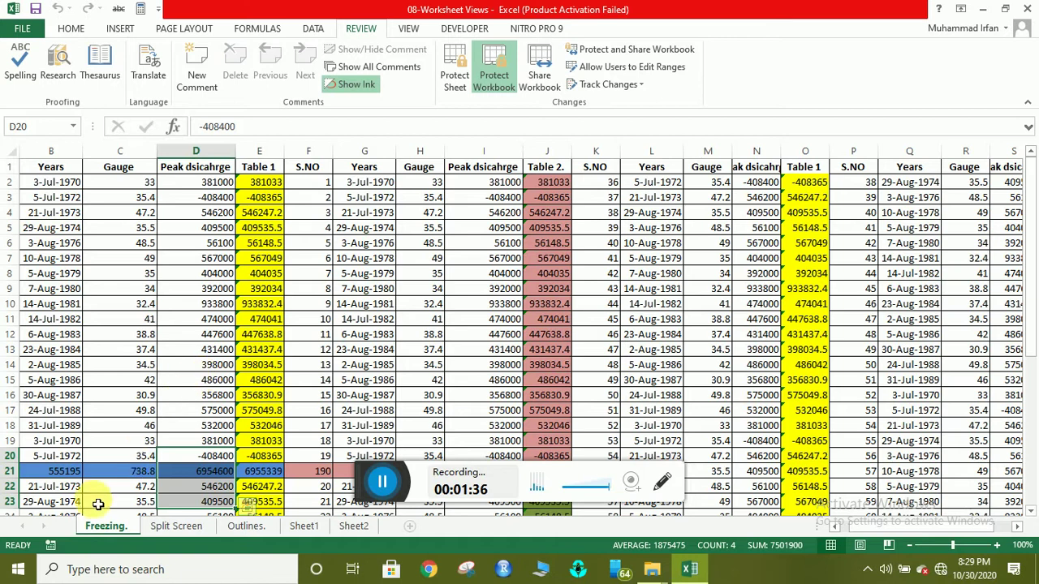
click(302, 525)
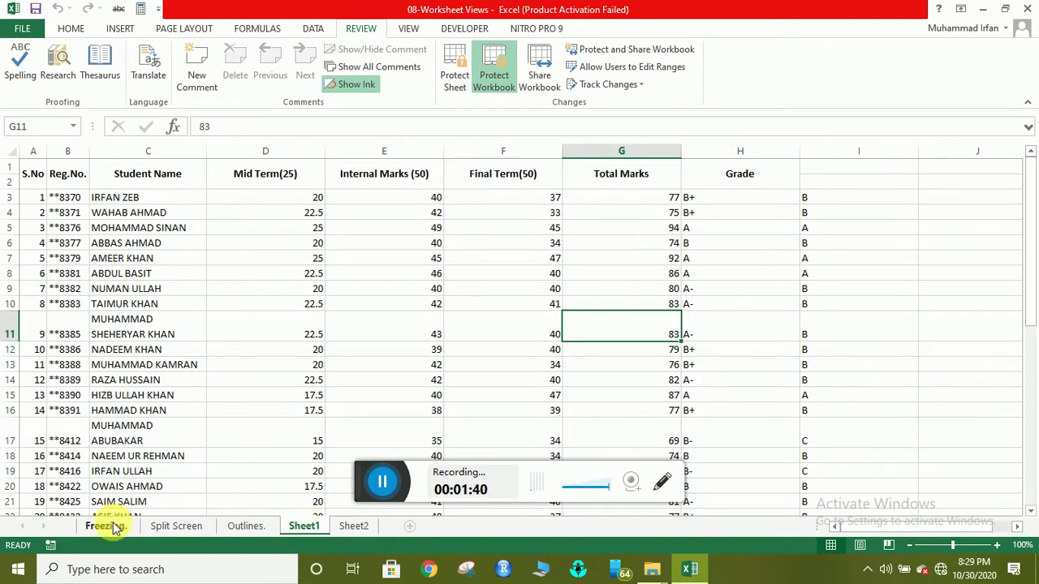
click(353, 526)
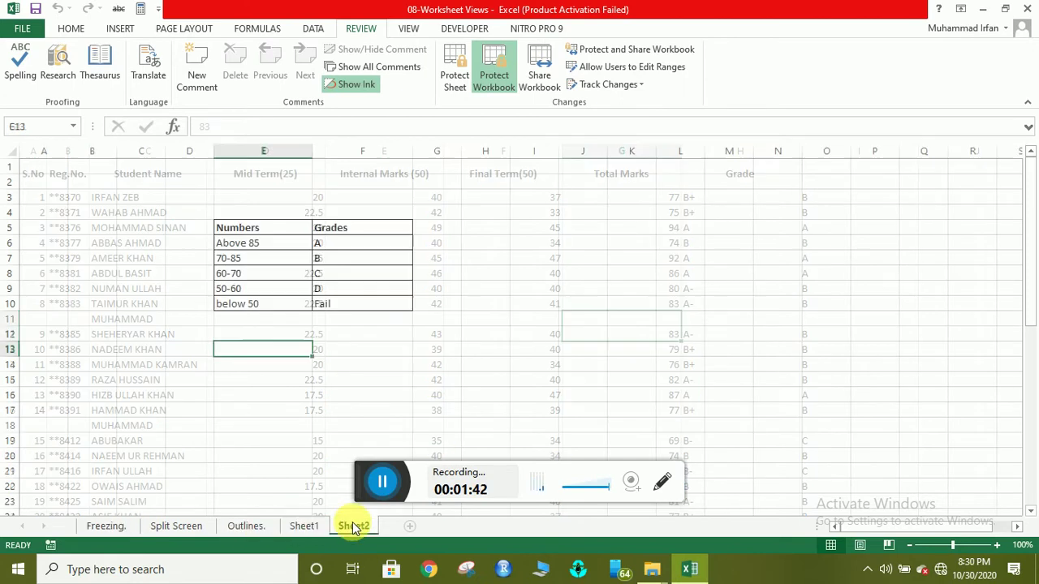
click(175, 526)
Step: Look at the Split Screen sheet options and the Protect Sheet dialog, closing both unchanged
right_click(177, 527)
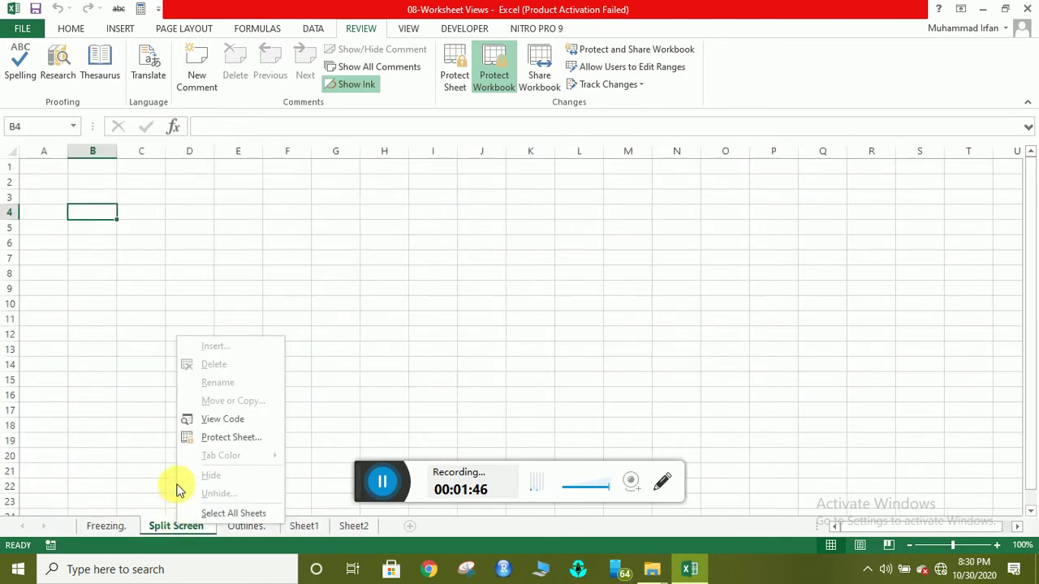
click(118, 372)
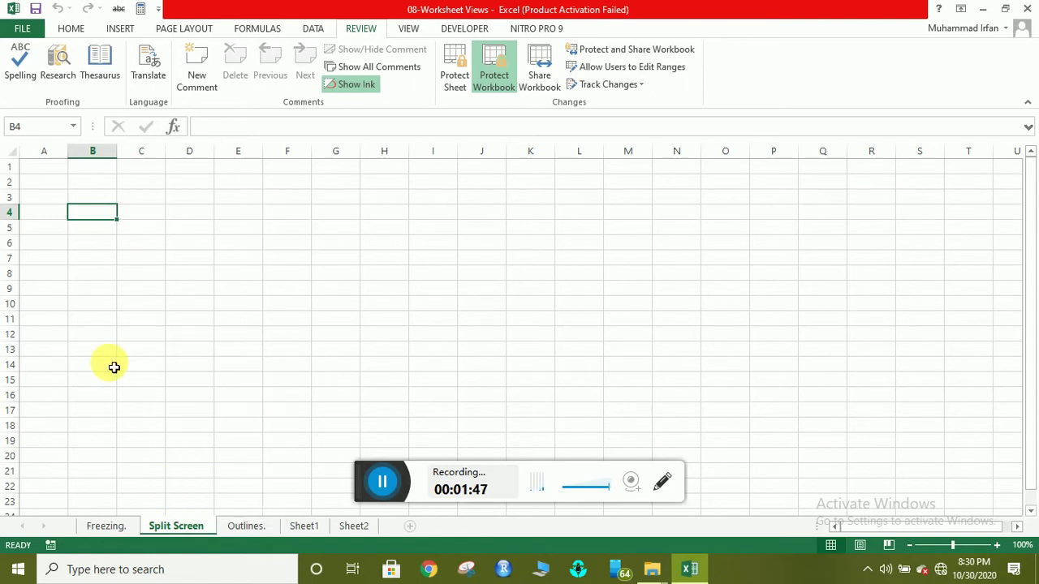
click(466, 74)
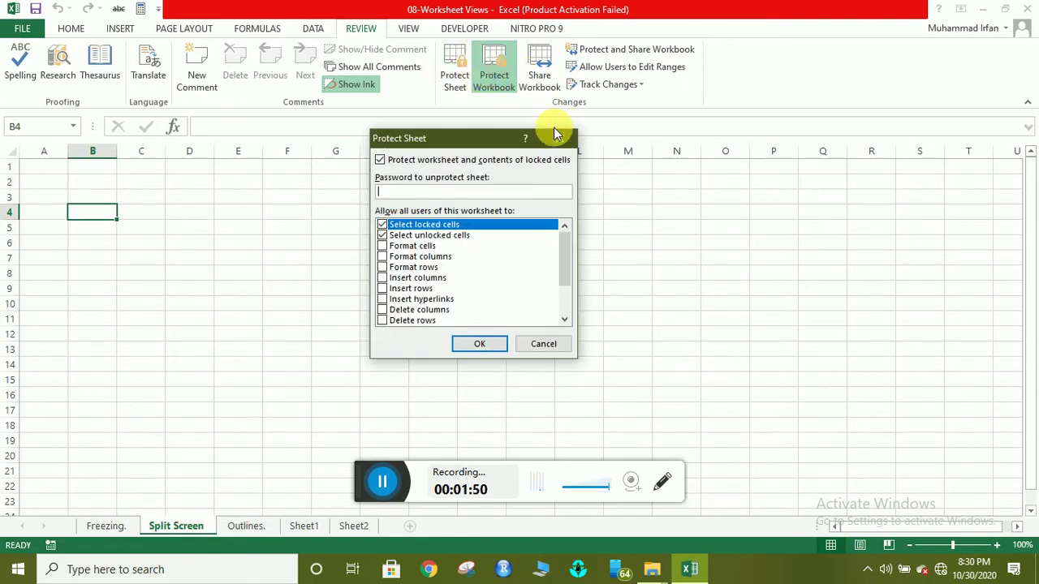
click(558, 139)
Step: Unprotect the workbook structure by entering its password
click(497, 90)
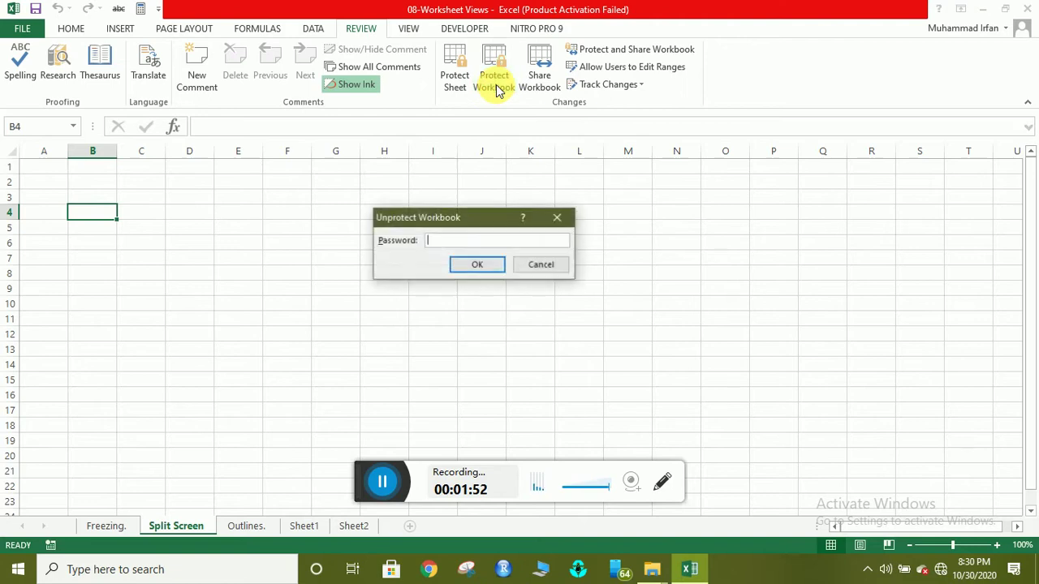
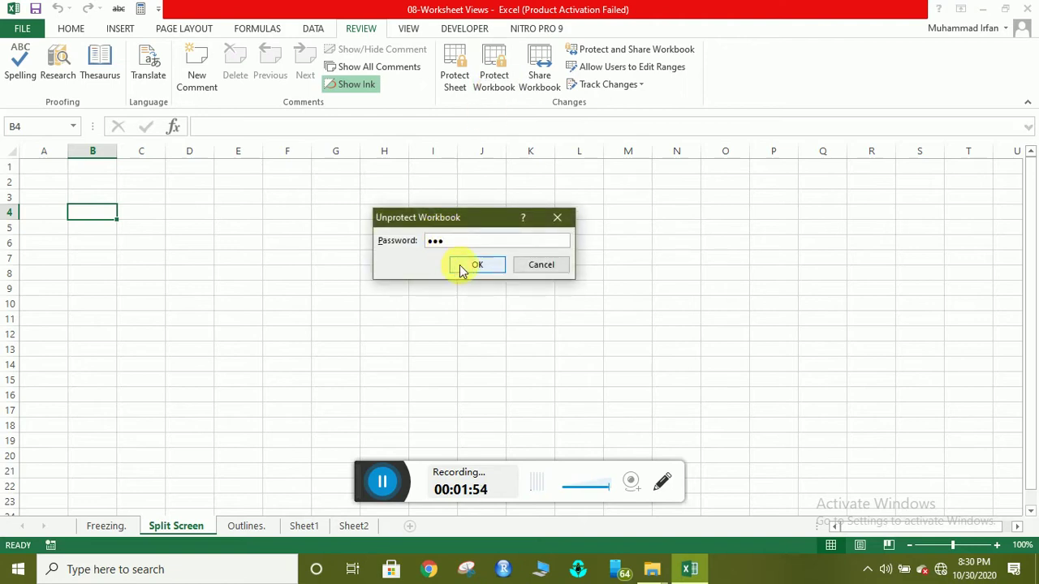
click(460, 268)
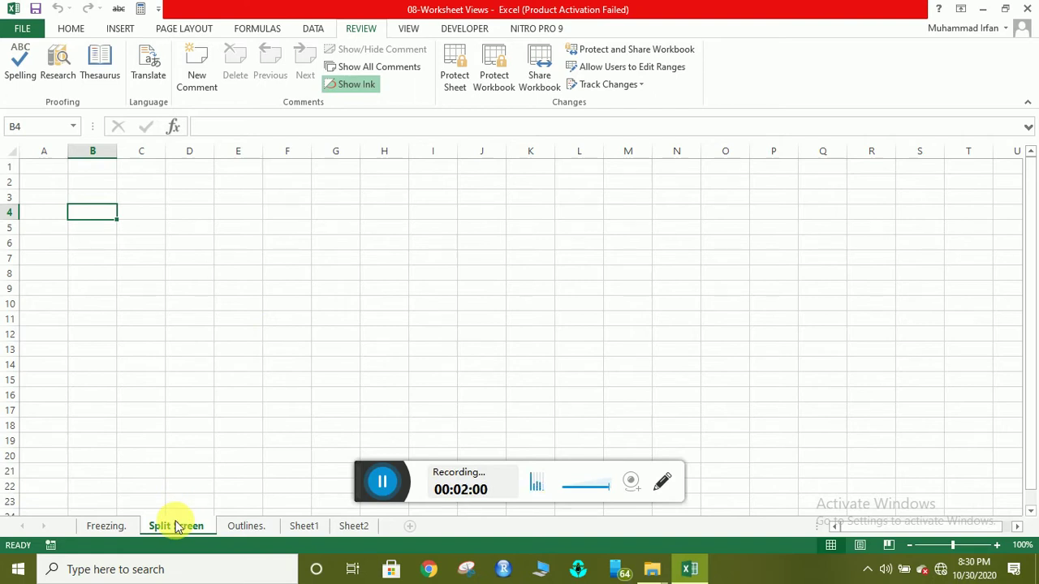
right_click(176, 526)
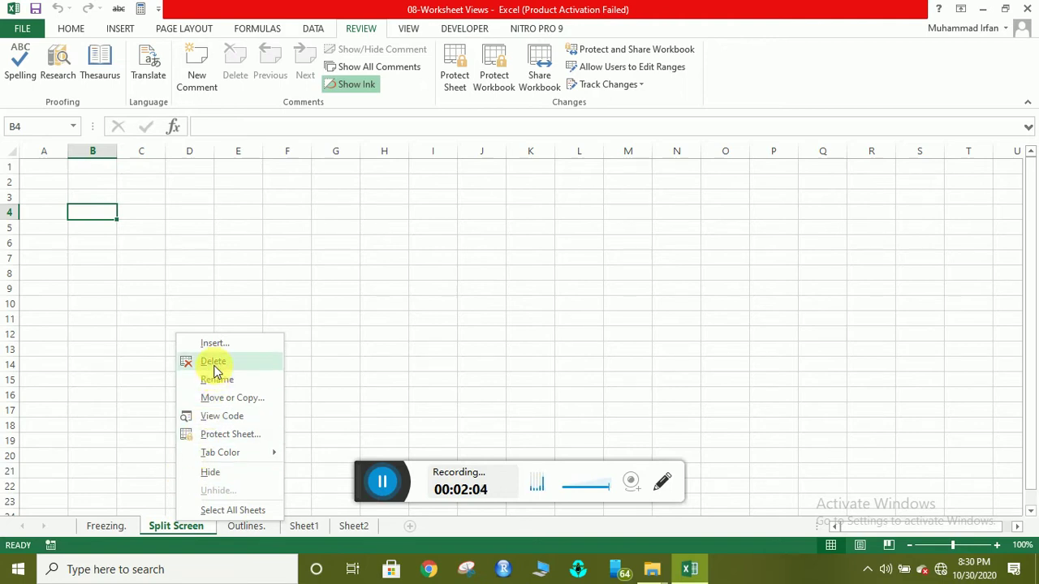
click(229, 477)
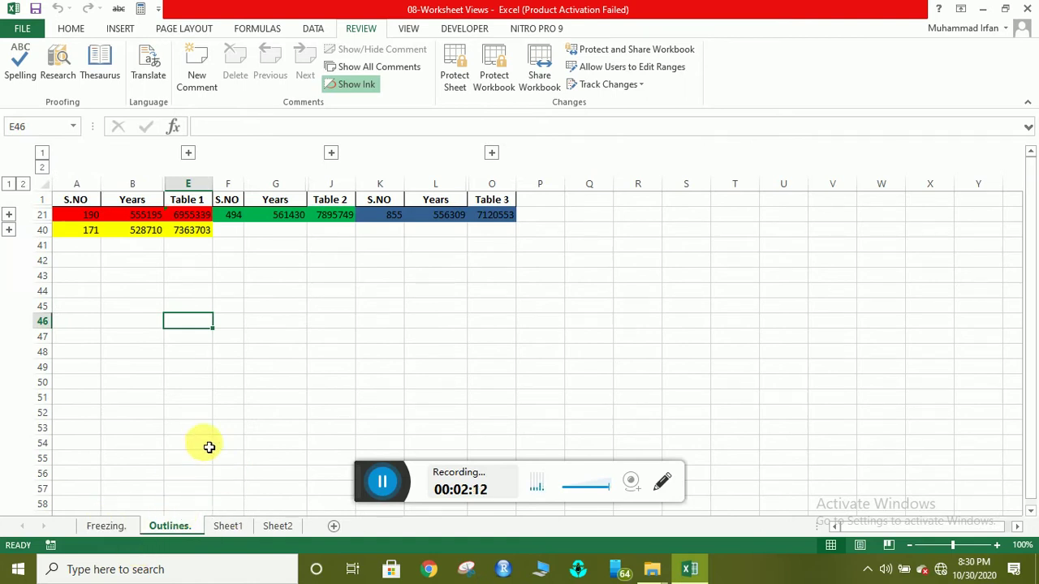
right_click(162, 531)
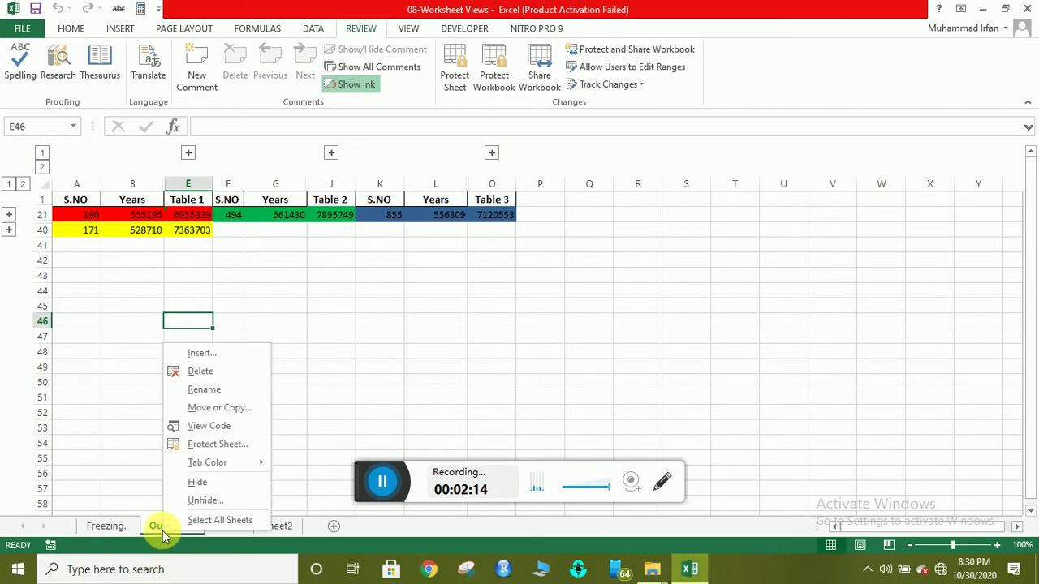
click(187, 501)
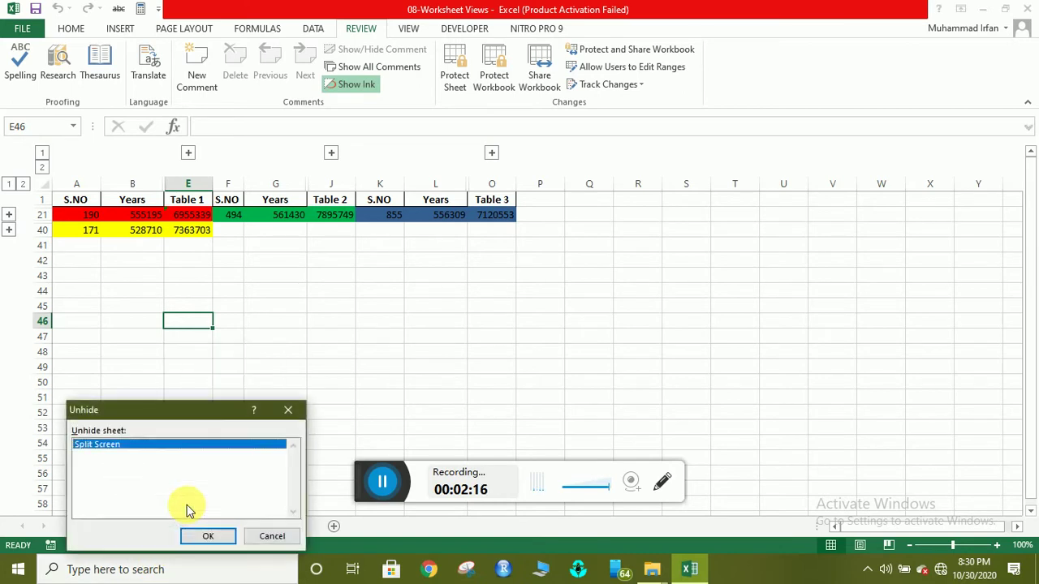
double_click(95, 446)
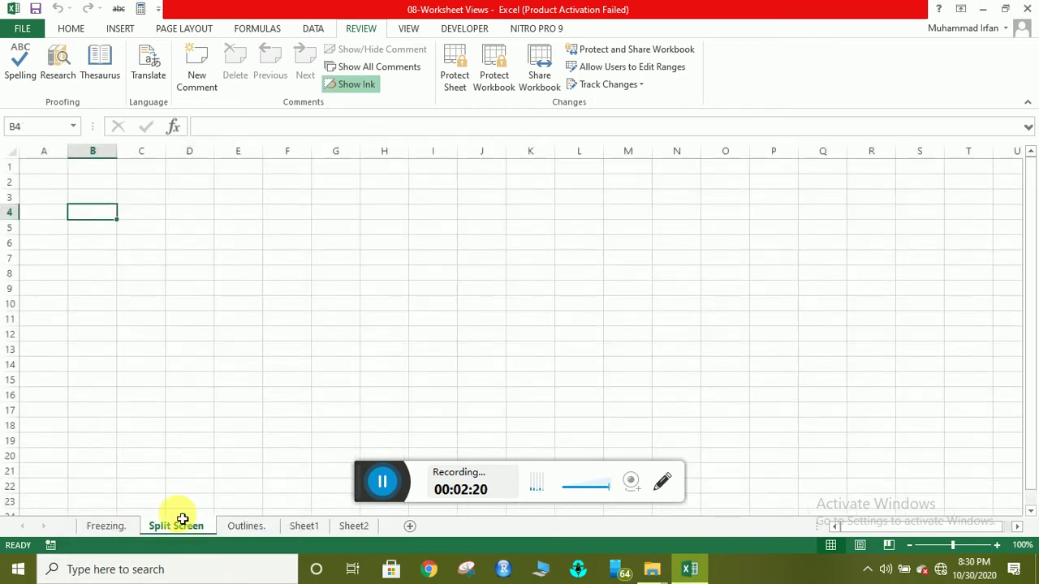
Step: Select D19, check the Outlines sheet, then return to the Freezing sheet and select D9
click(183, 441)
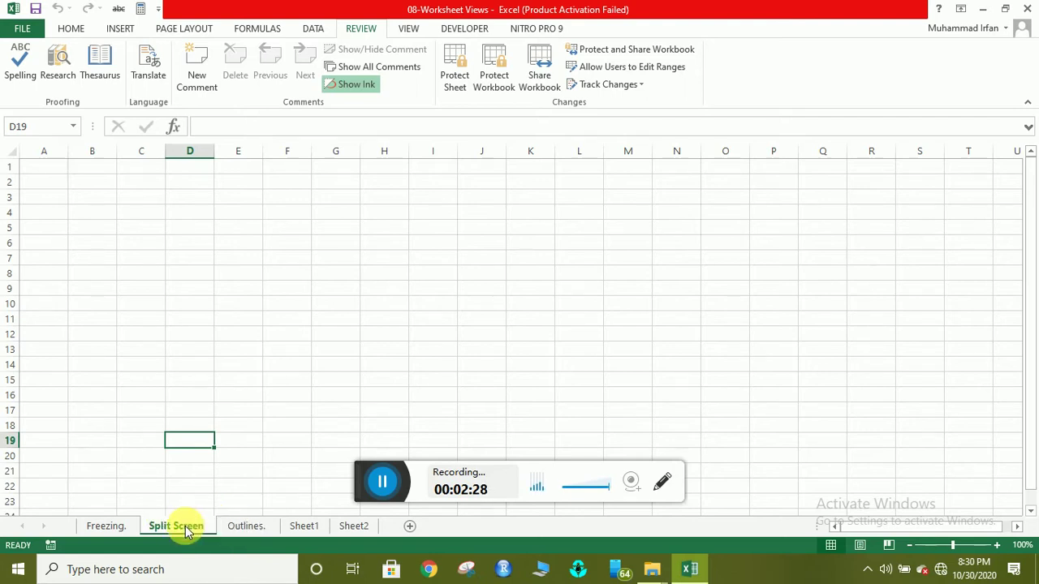
click(247, 525)
right_click(247, 525)
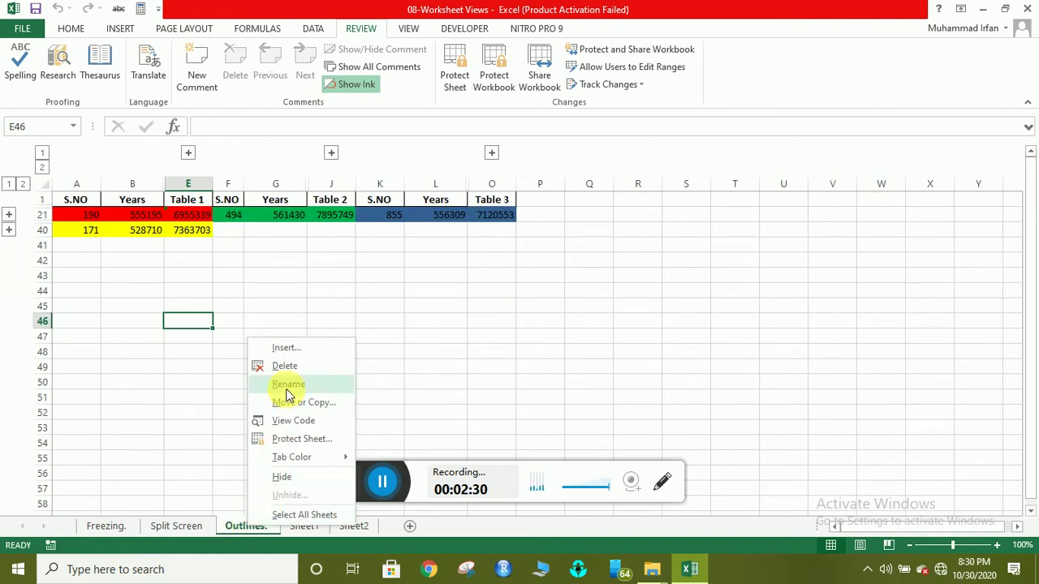
key(Escape)
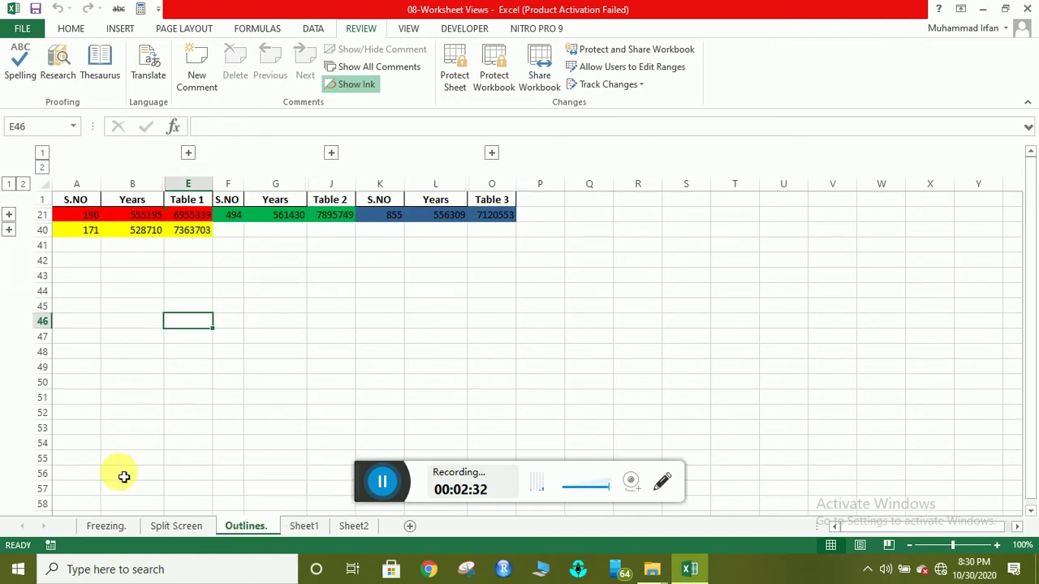
click(96, 526)
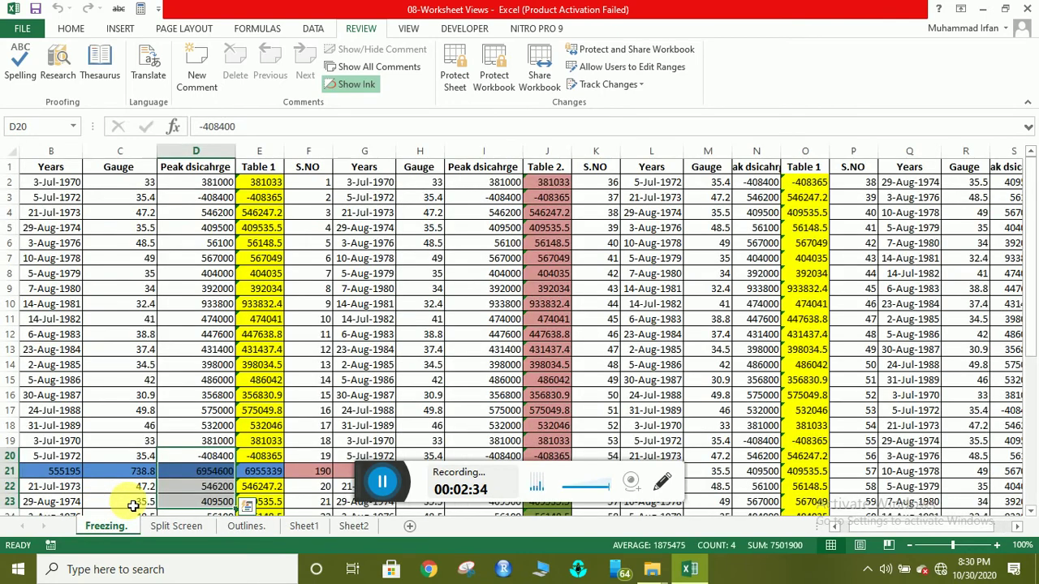
click(197, 290)
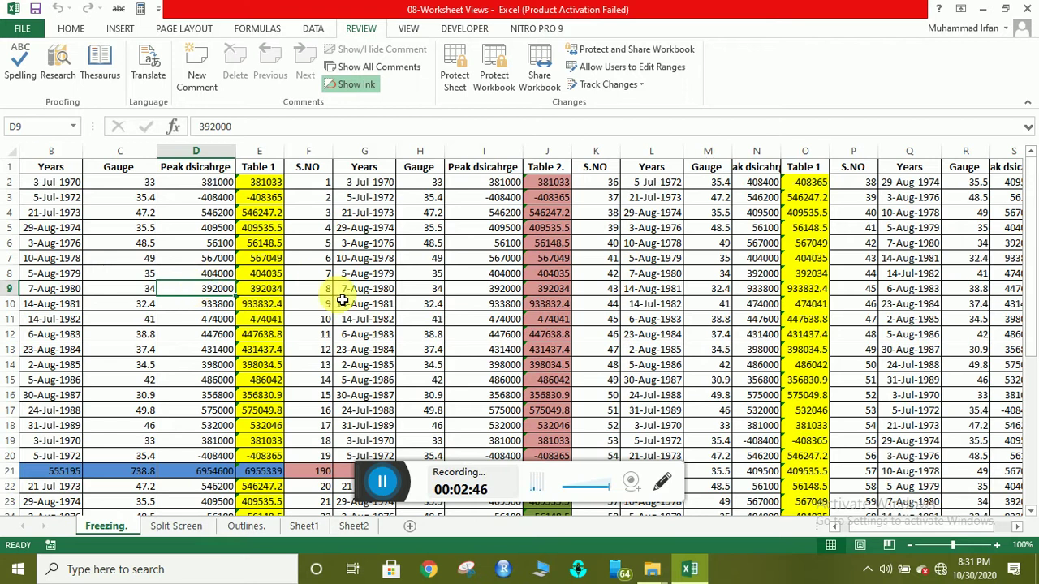
Step: Protect the workbook structure with a password entered and confirmed, then select cell E10
click(485, 83)
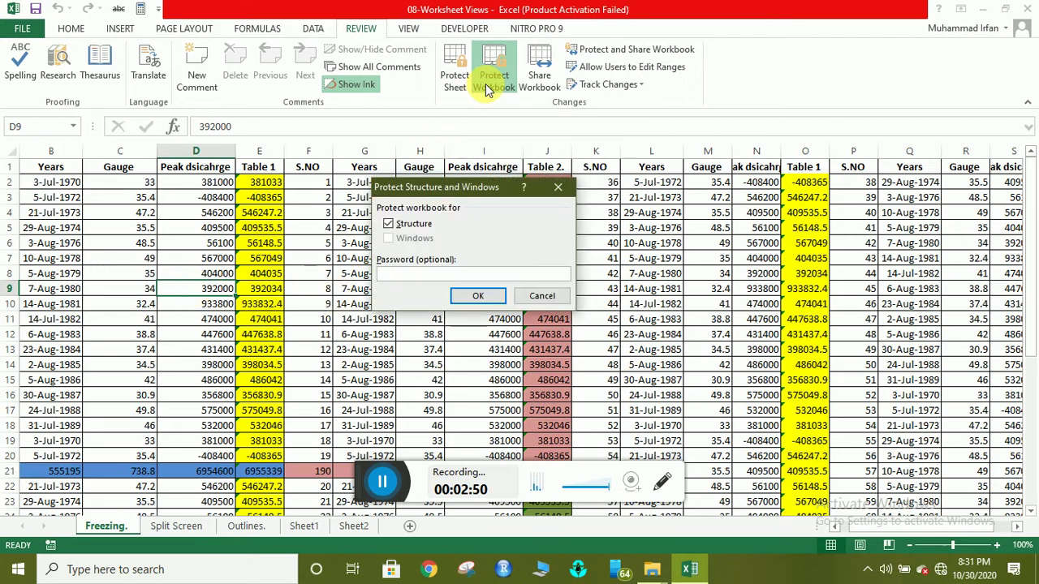
click(381, 276)
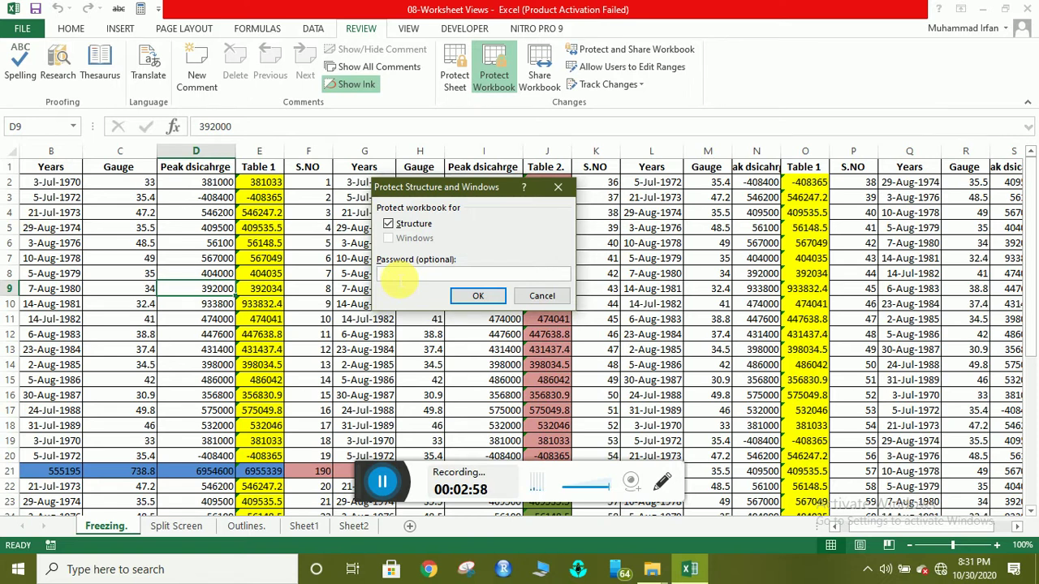
click(472, 299)
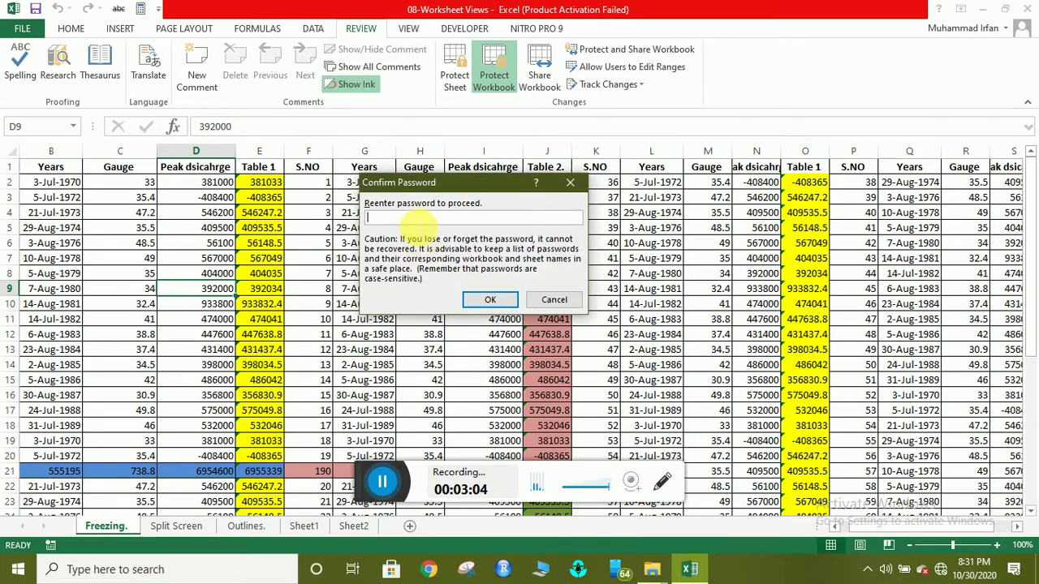
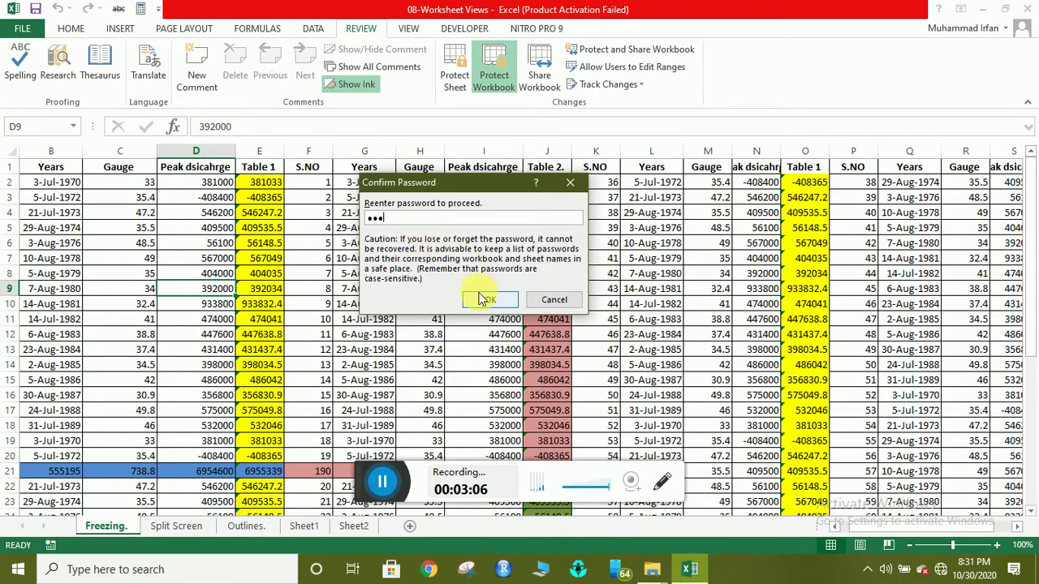
click(481, 301)
click(271, 304)
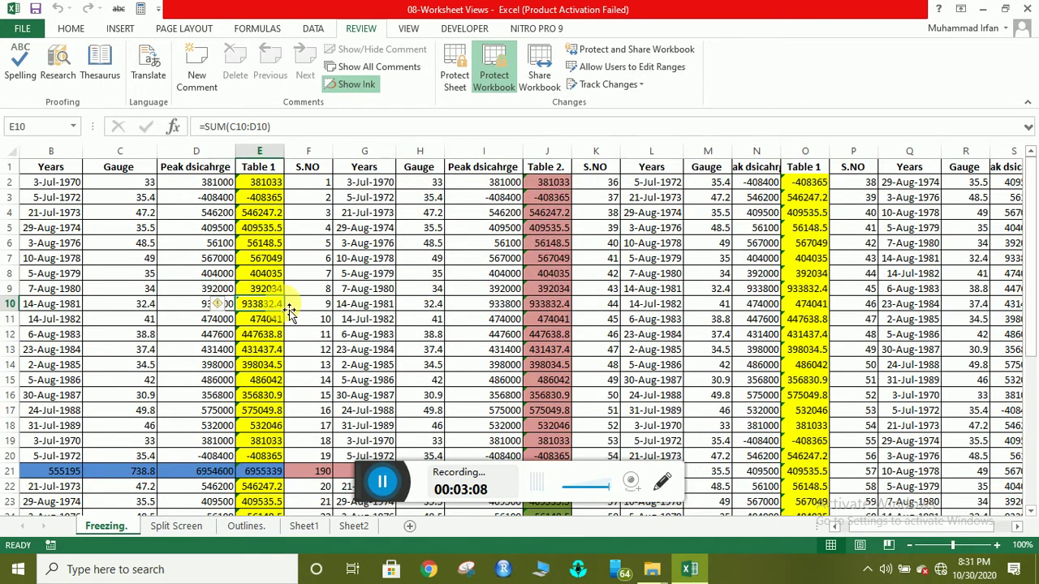
click(138, 381)
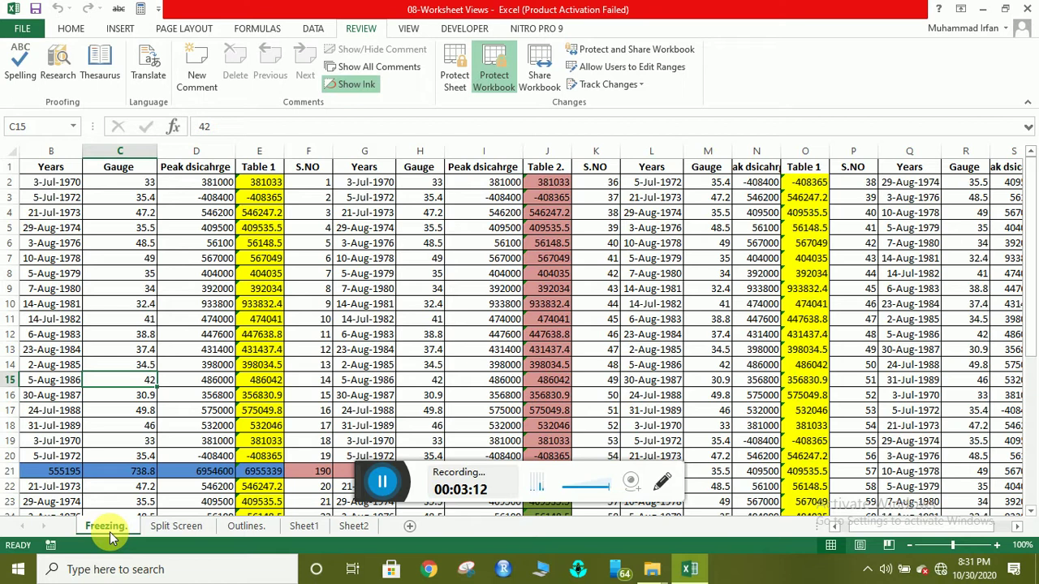
click(143, 395)
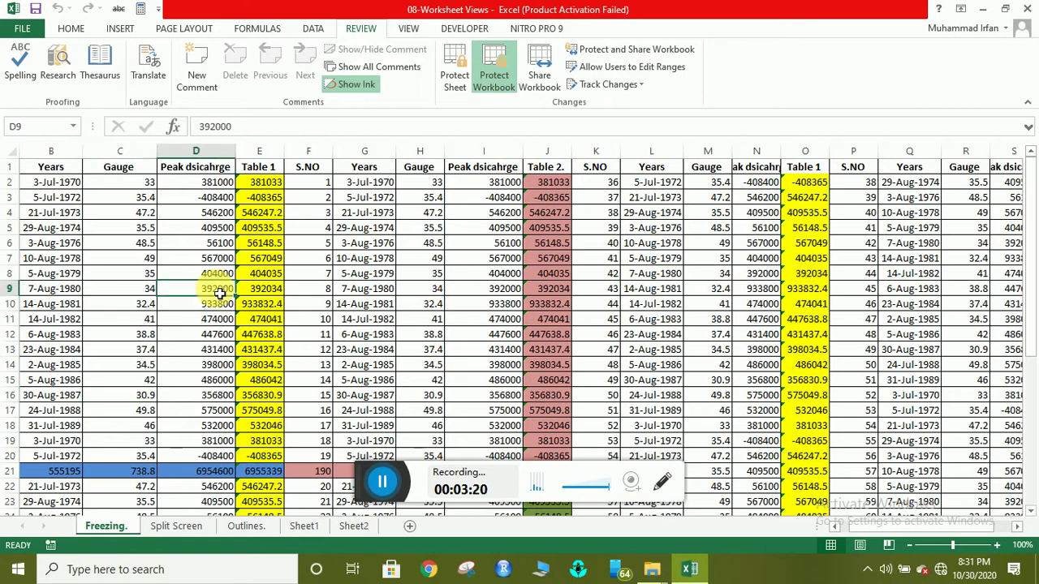
double_click(219, 291)
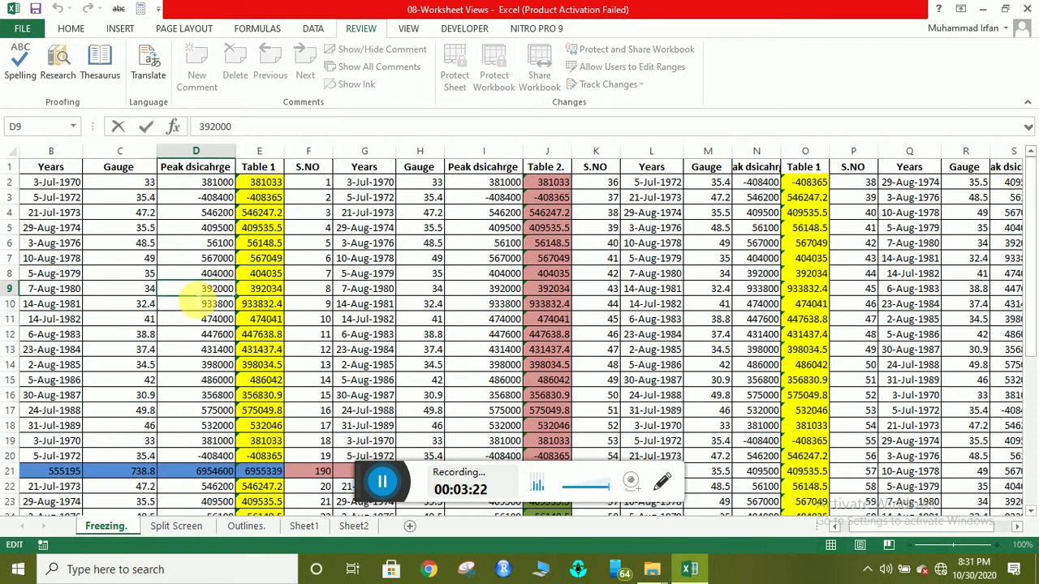
key(Escape)
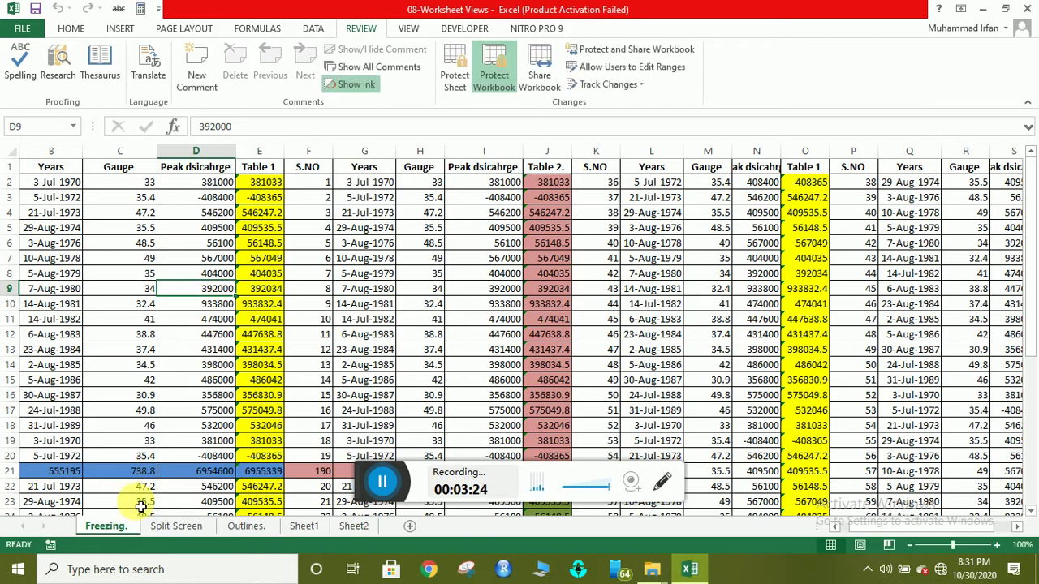
double_click(221, 273)
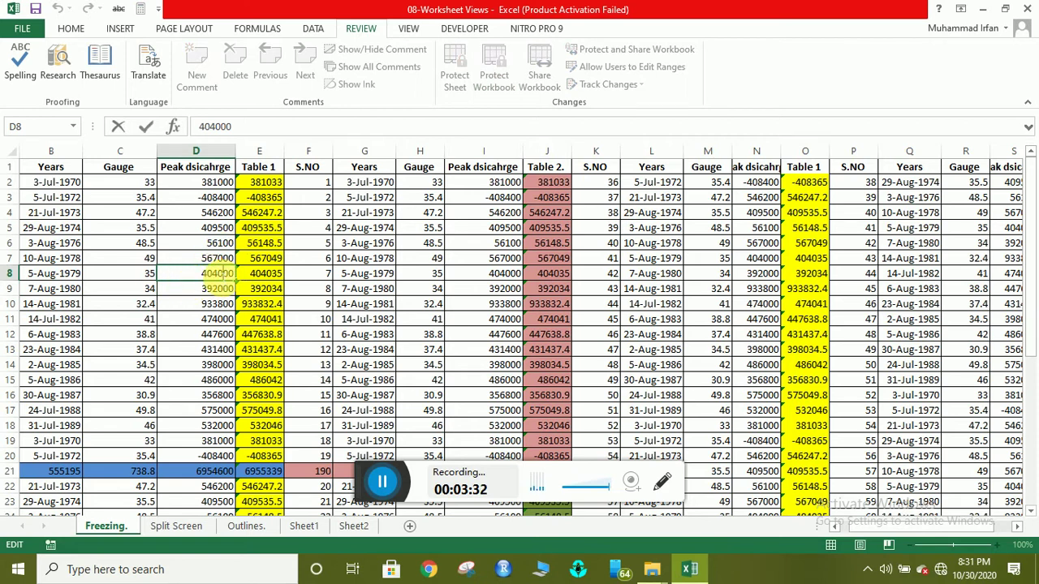
click(268, 280)
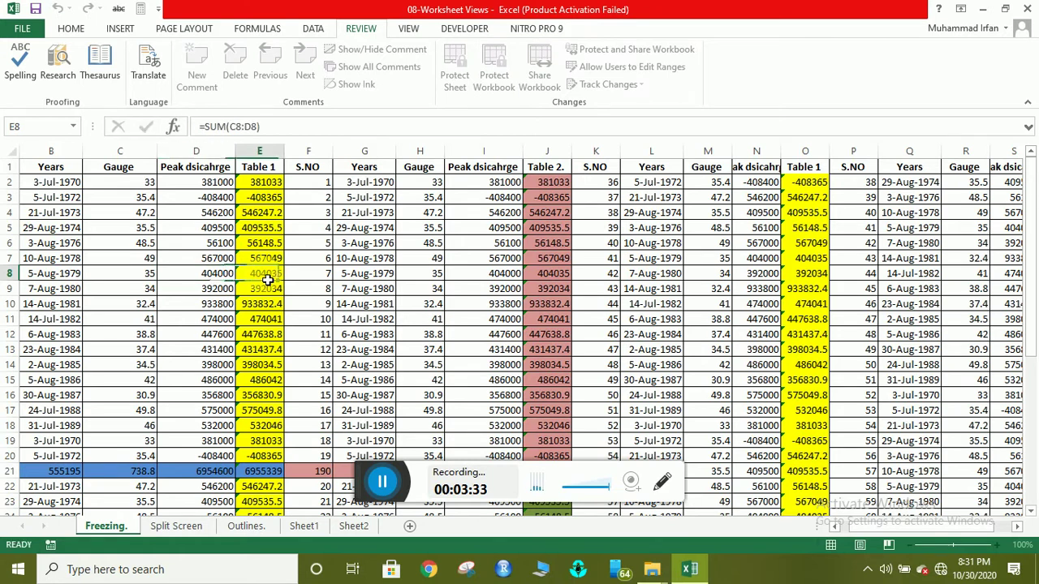
double_click(199, 276)
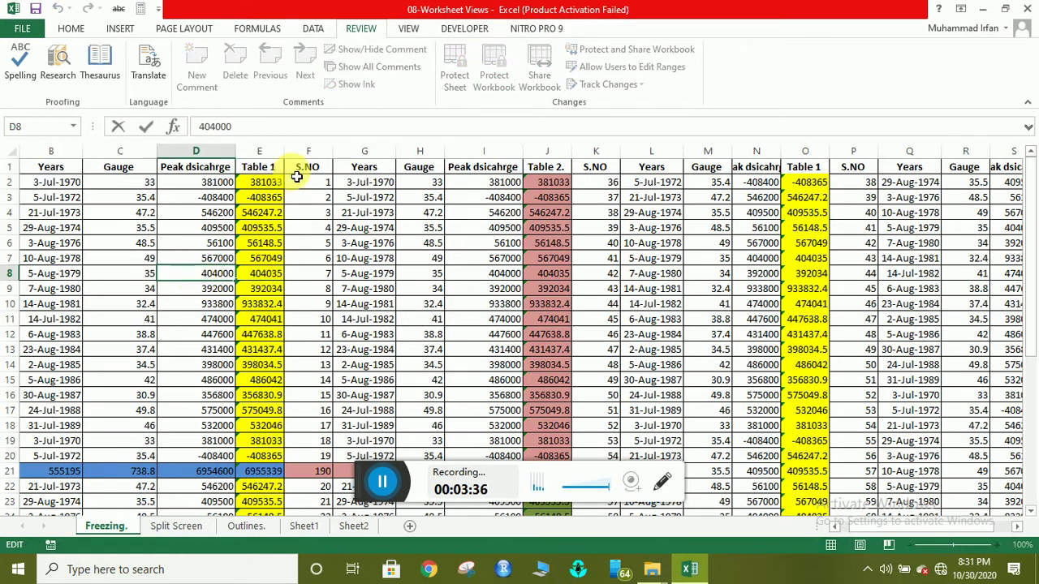
click(272, 230)
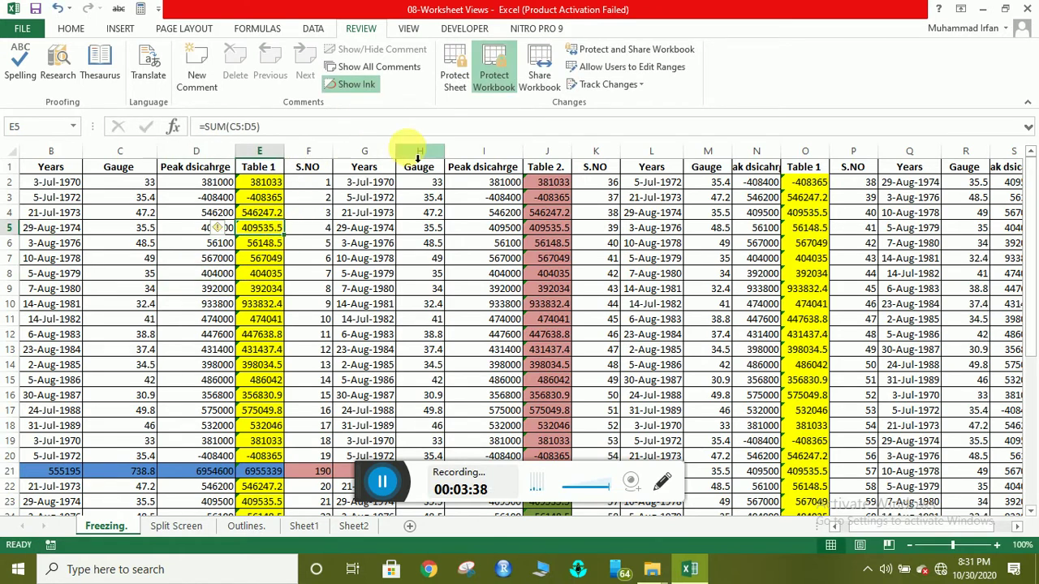
click(299, 259)
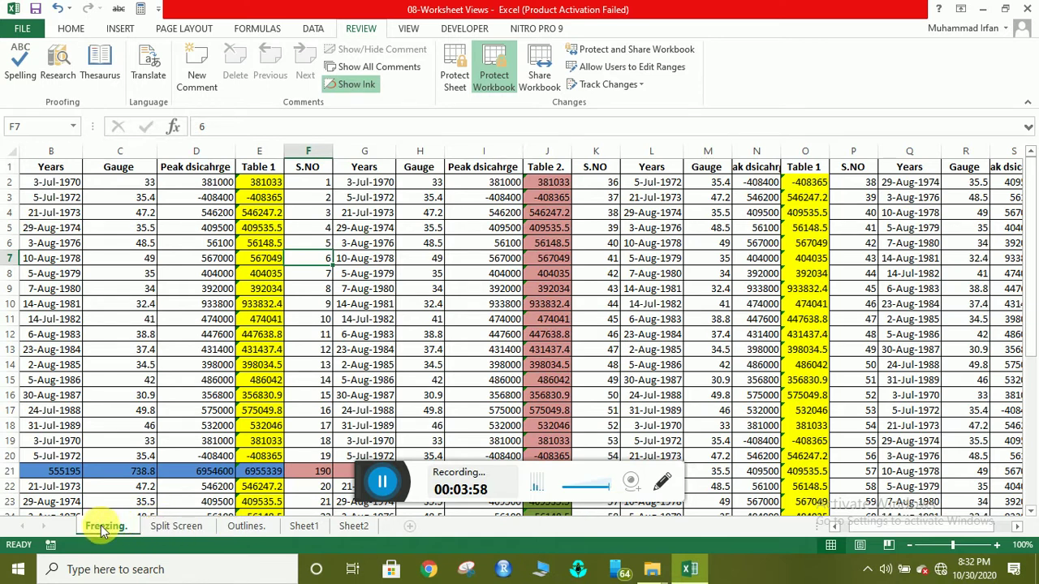
Step: Try dragging the Freezing. sheet tab to reorder it, then unprotect the structure with its password
click(498, 63)
drag(99, 530, 114, 542)
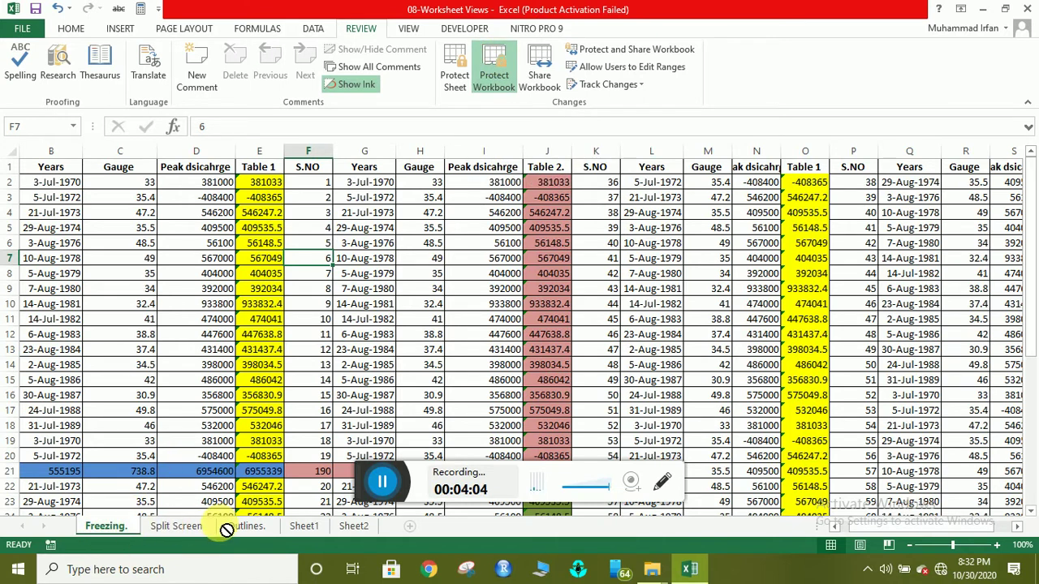
mouse_move(114, 541)
mouse_down()
mouse_move(137, 510)
mouse_move(121, 535)
mouse_up()
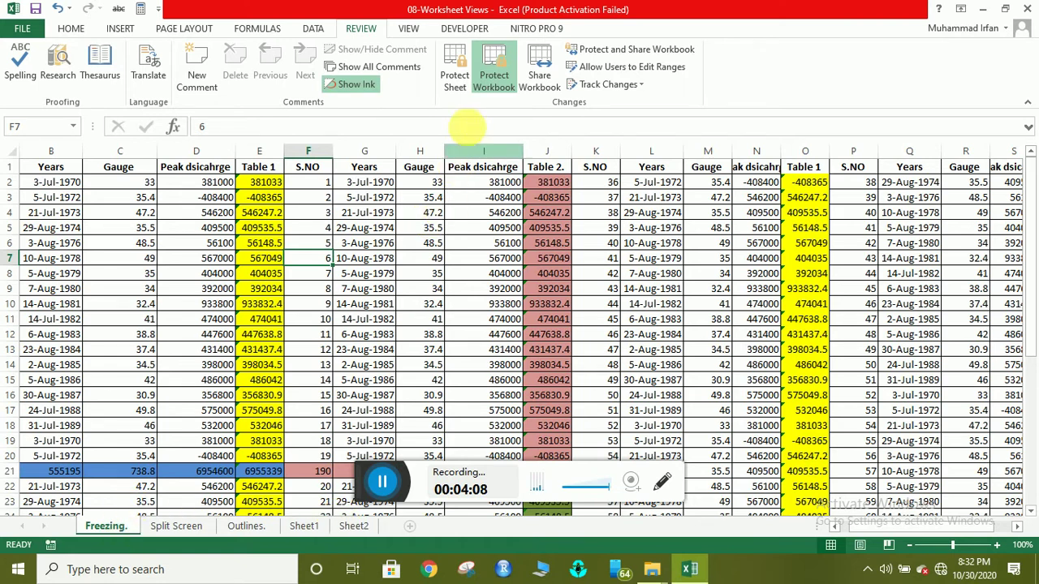
click(485, 87)
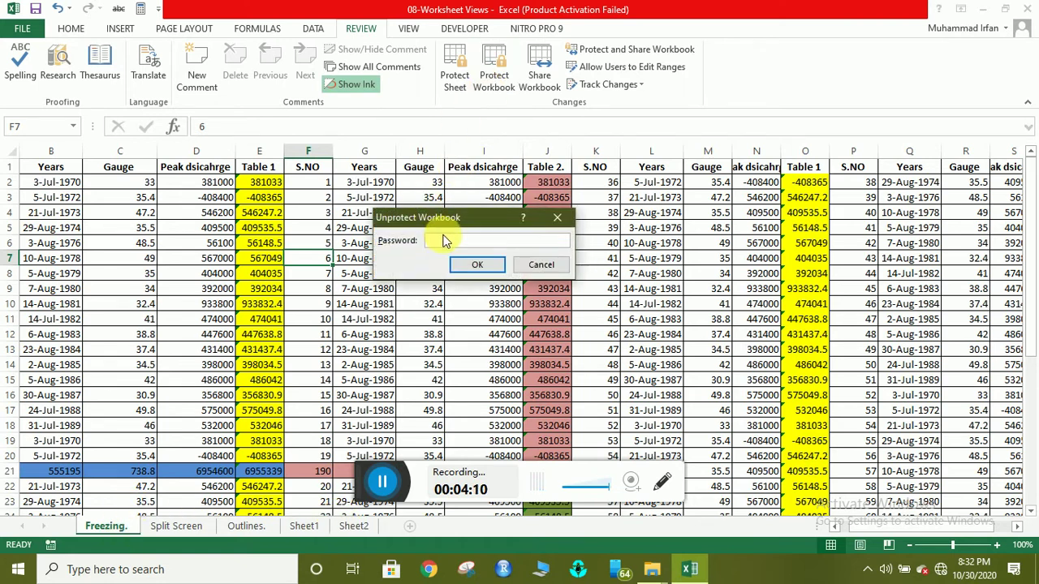
click(456, 264)
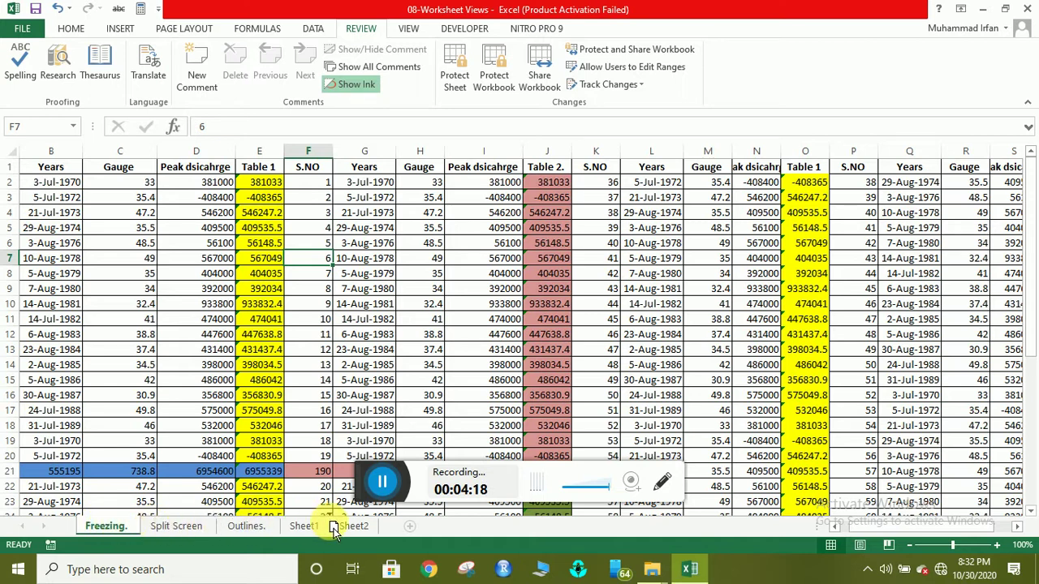
drag(190, 529, 330, 526)
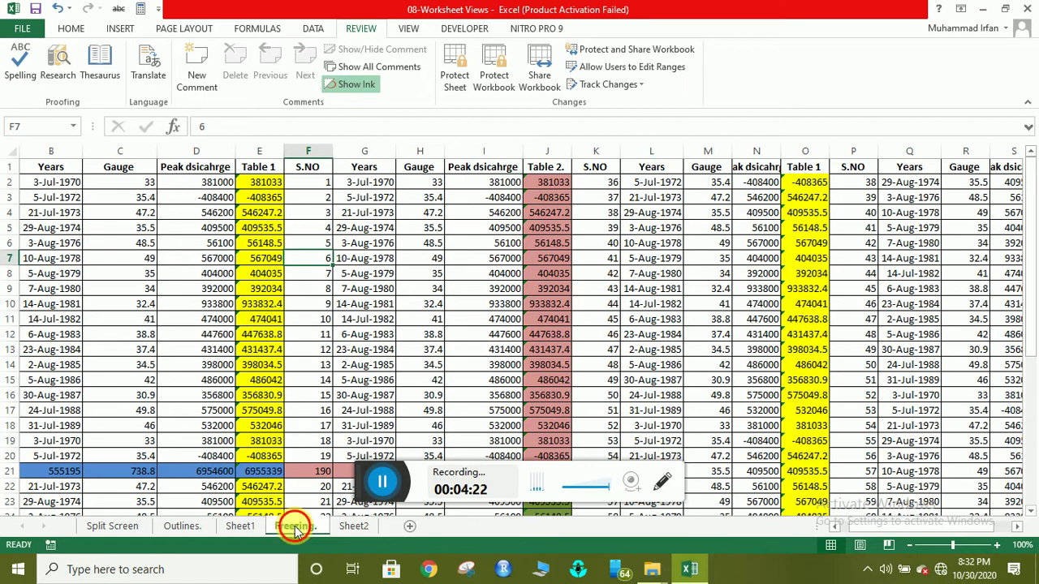
drag(276, 535, 69, 529)
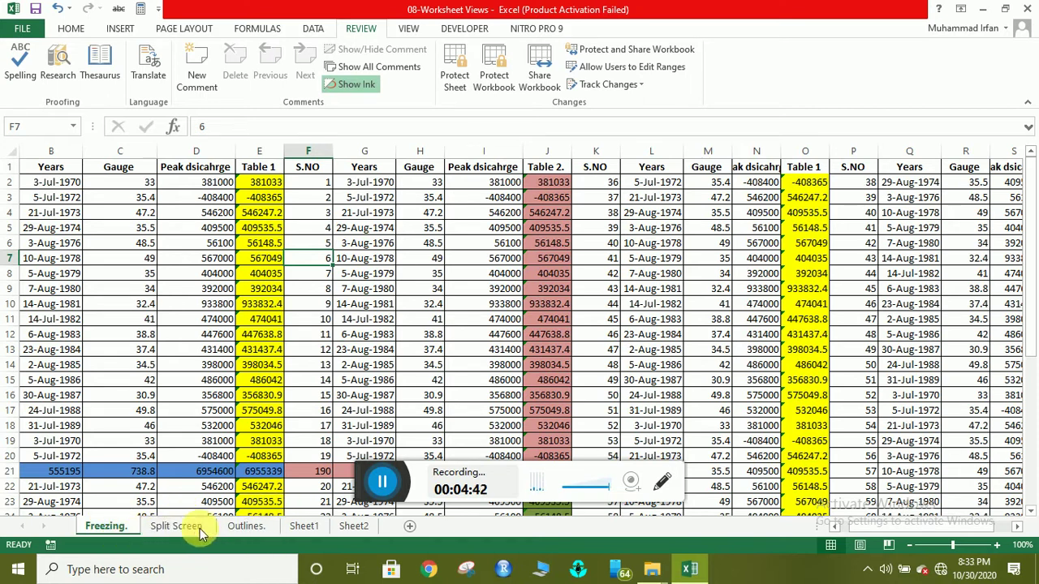
click(213, 471)
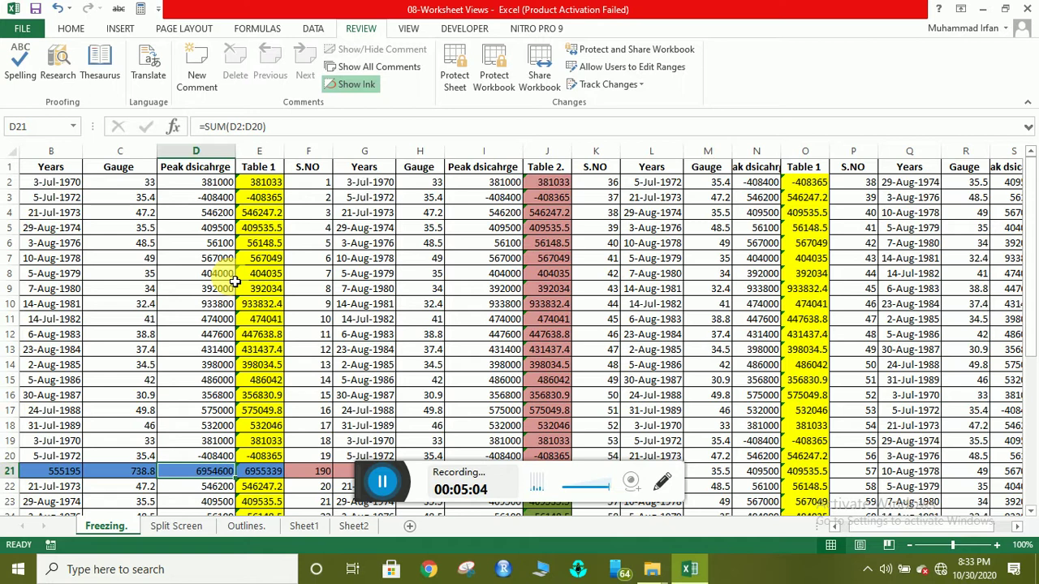
click(205, 322)
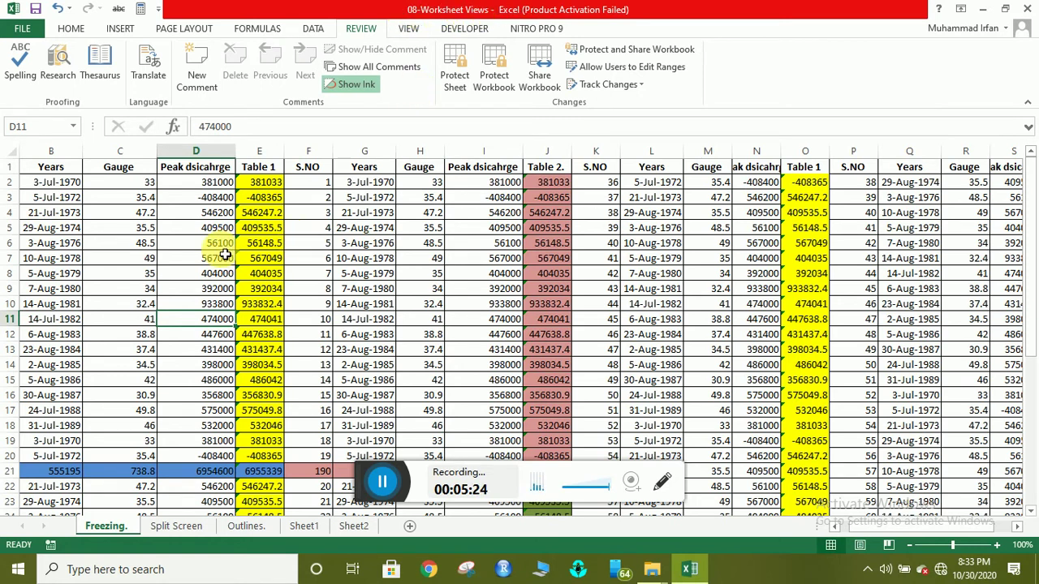
click(256, 320)
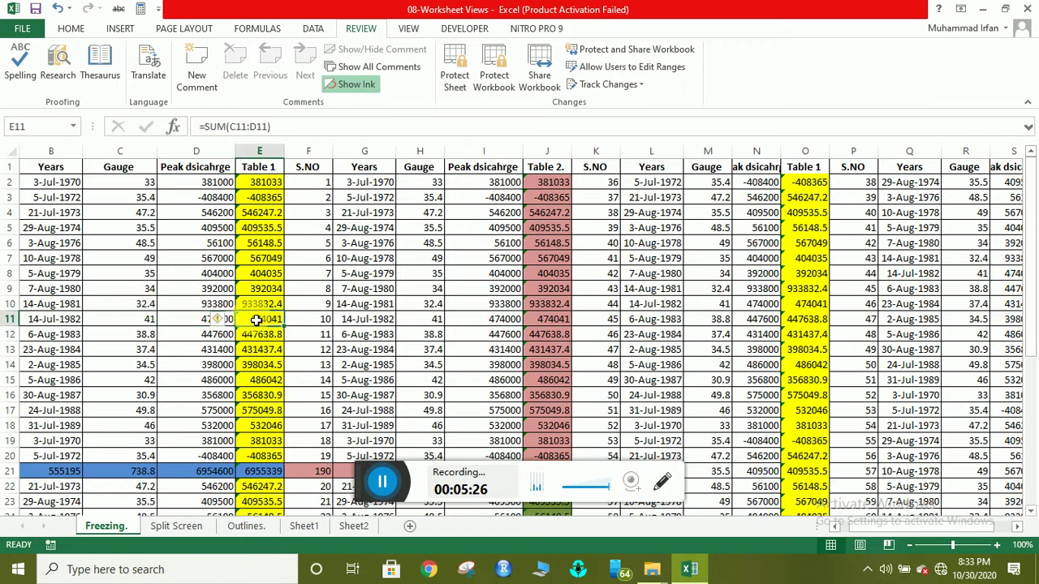
click(357, 319)
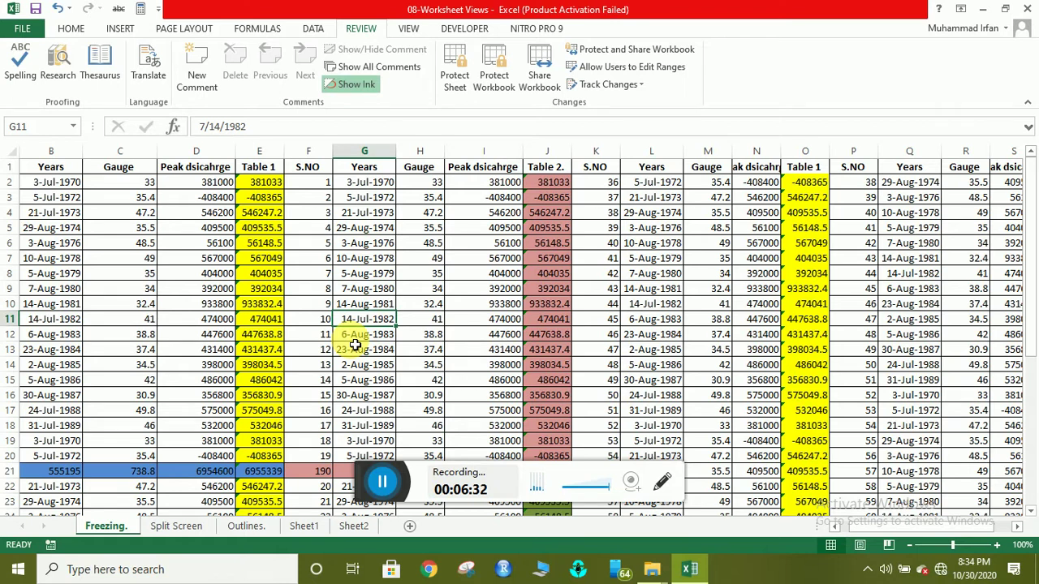
click(412, 336)
click(360, 338)
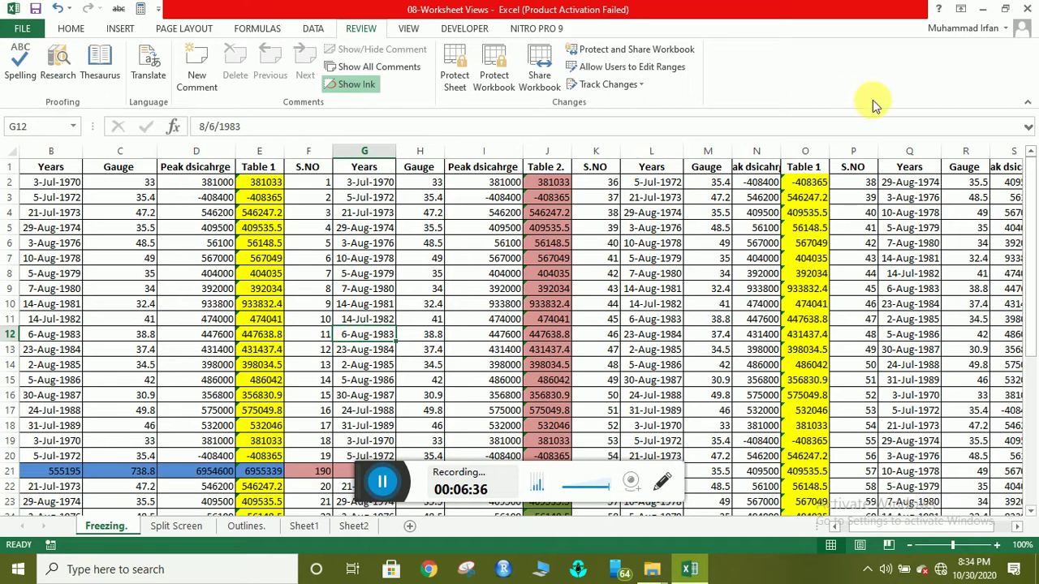
Step: Go to File > Save As and choose the current Mid folder as the location
click(22, 30)
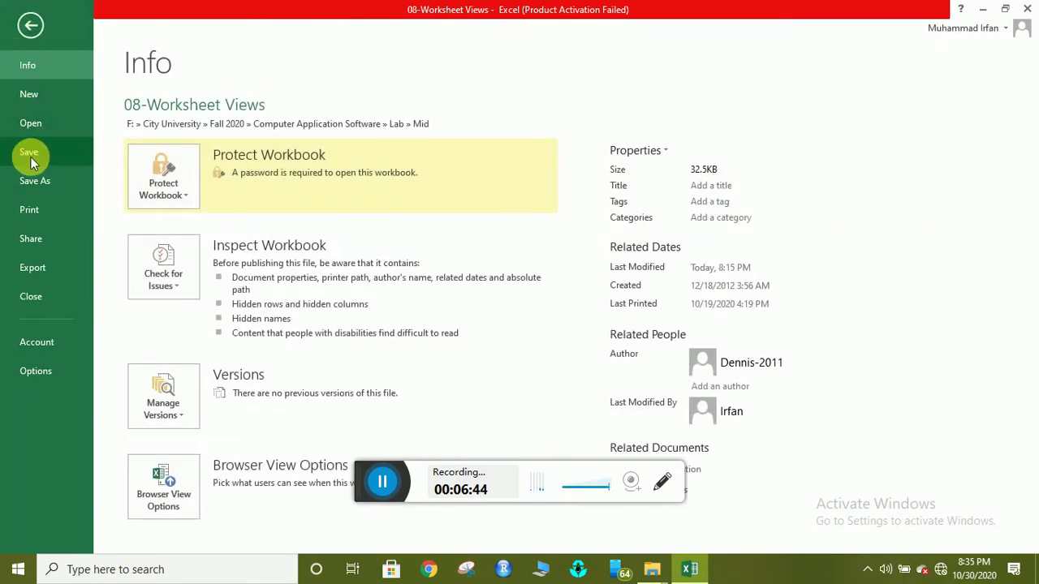
click(43, 183)
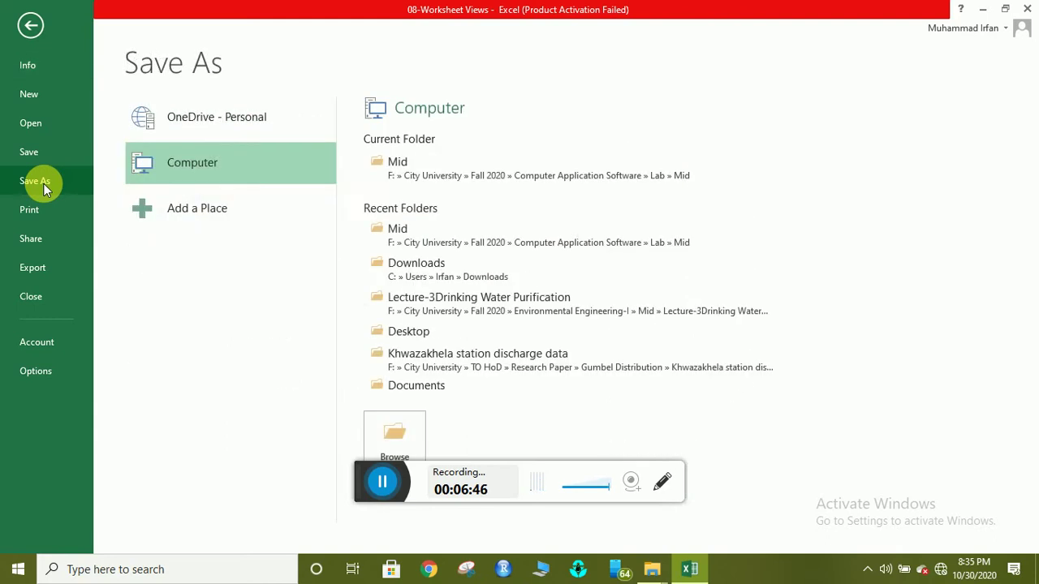
click(450, 177)
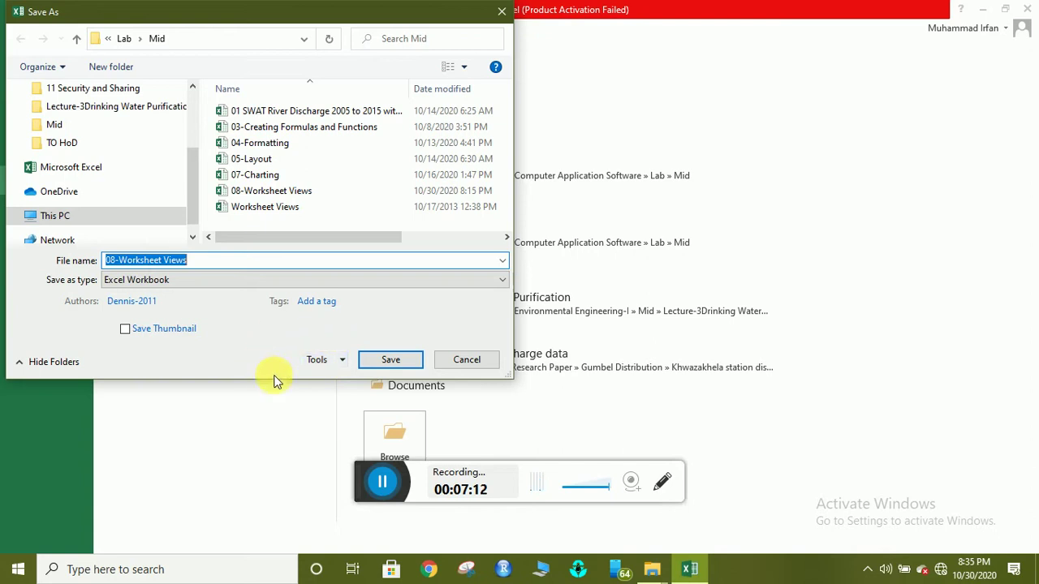
Step: In General Options, clear the open password, set a modify password, and replace the existing file
click(326, 362)
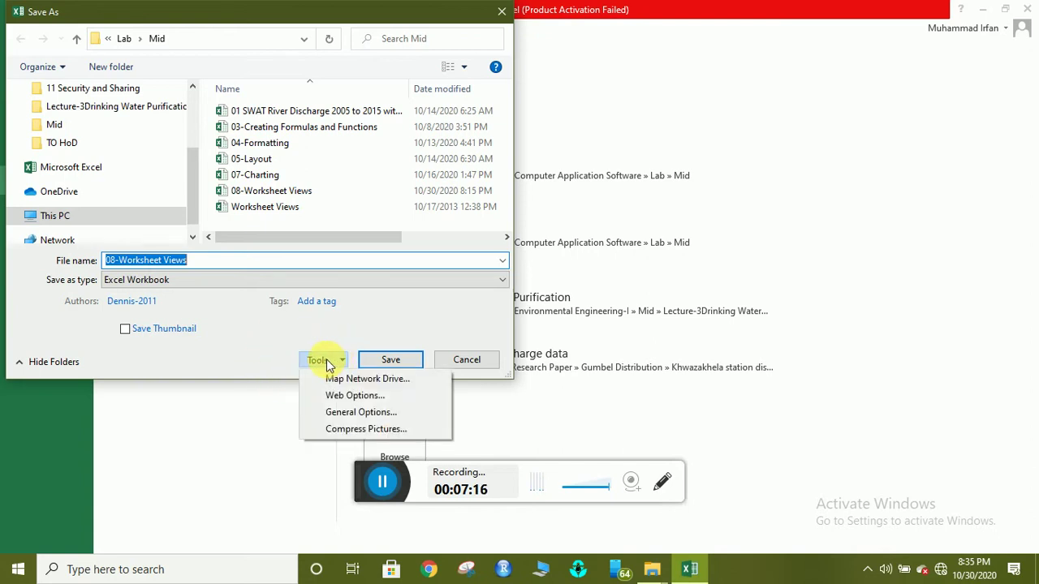
click(335, 421)
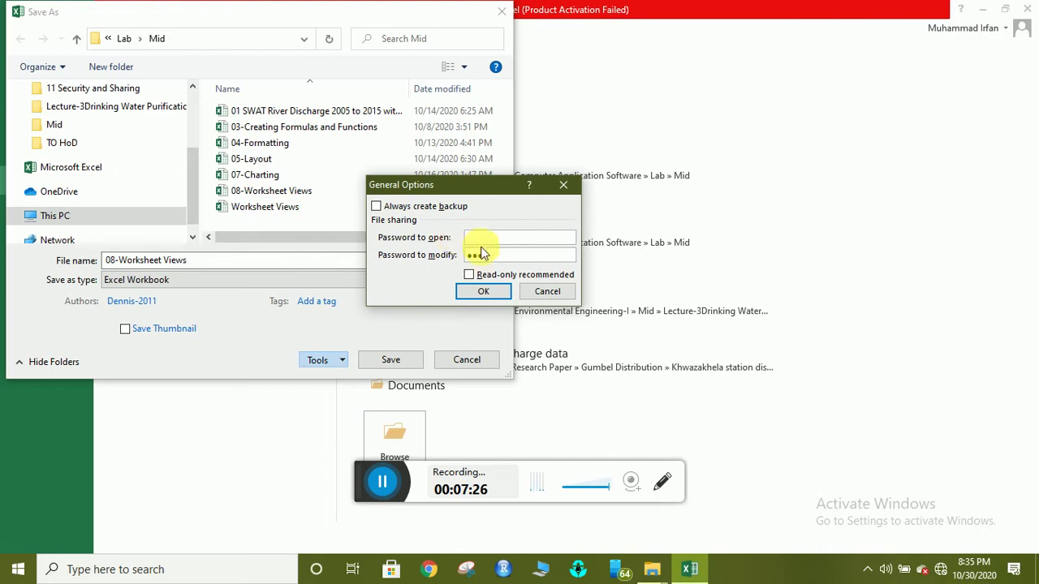
key(BackSpace)
drag(478, 256, 460, 257)
click(482, 292)
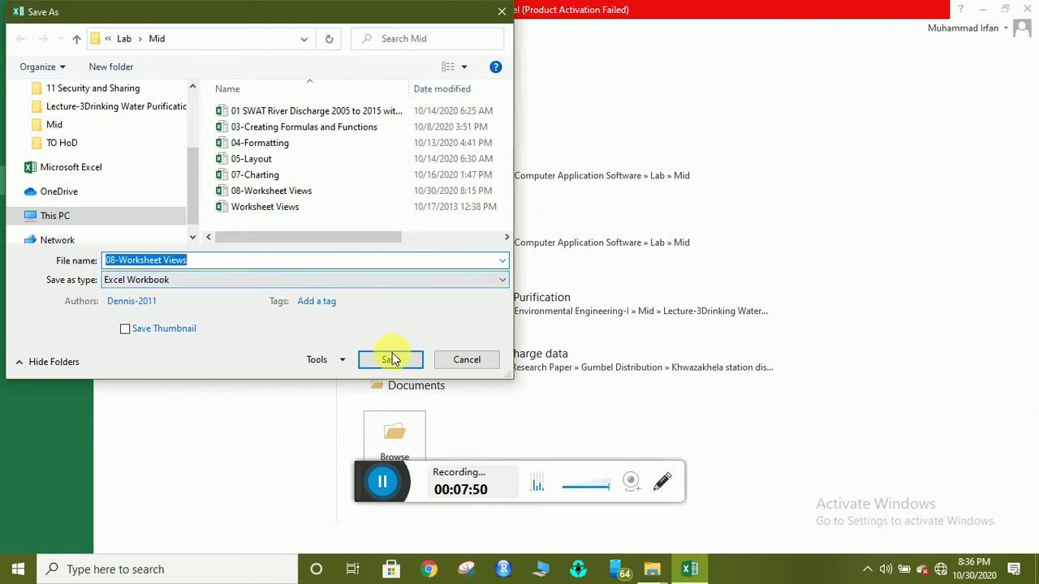
click(390, 359)
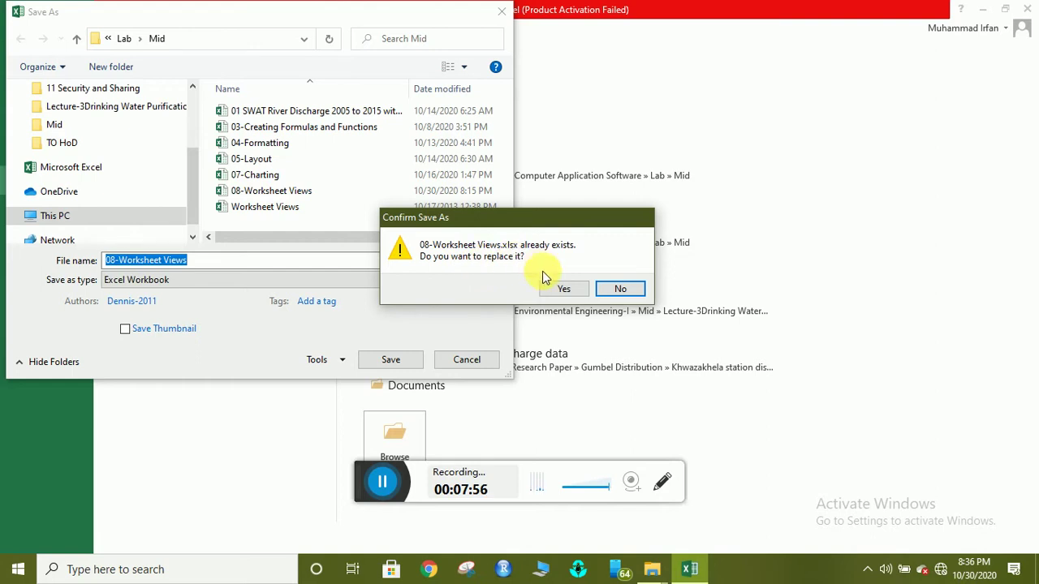
click(563, 289)
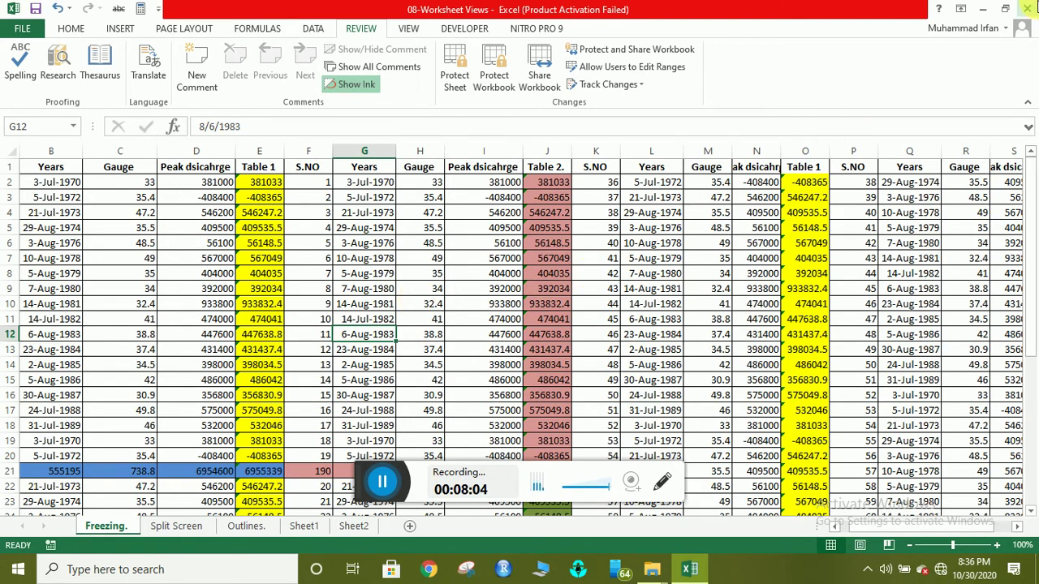
Step: Close Excel and reopen 08-Worksheet Views from the Mid folder in File Explorer
click(1026, 9)
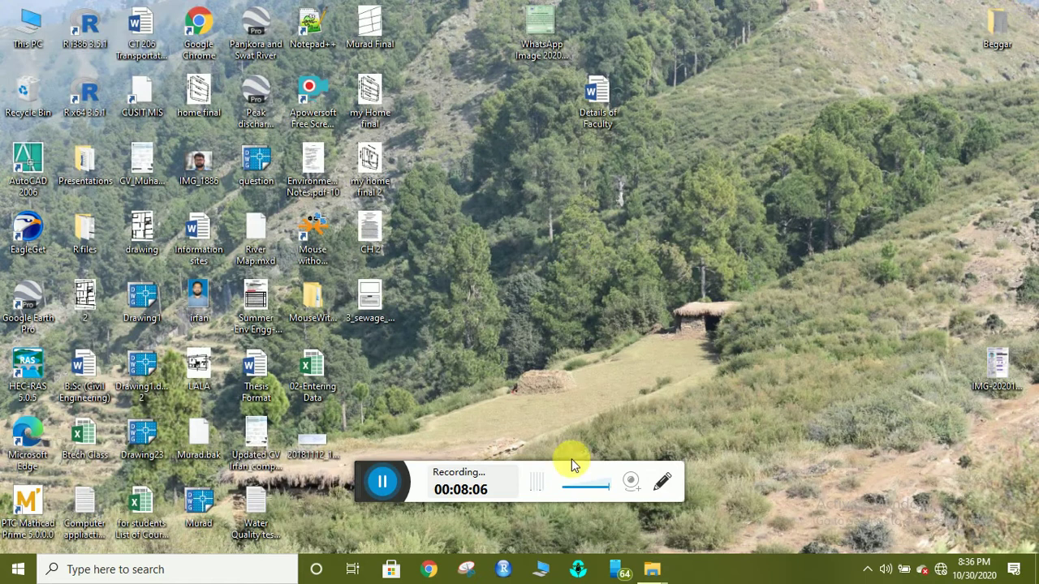
mouse_move(652, 569)
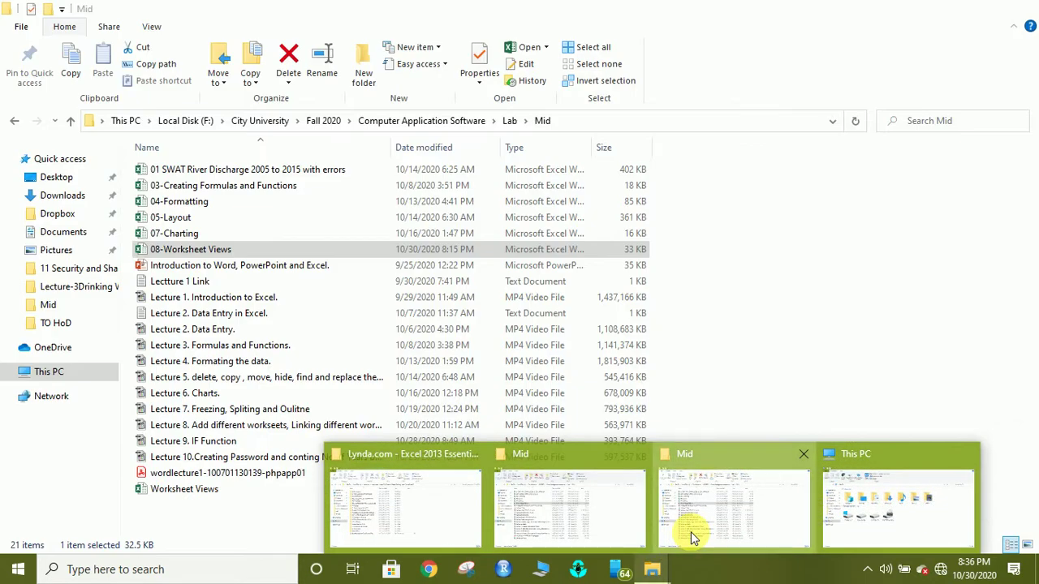
click(691, 532)
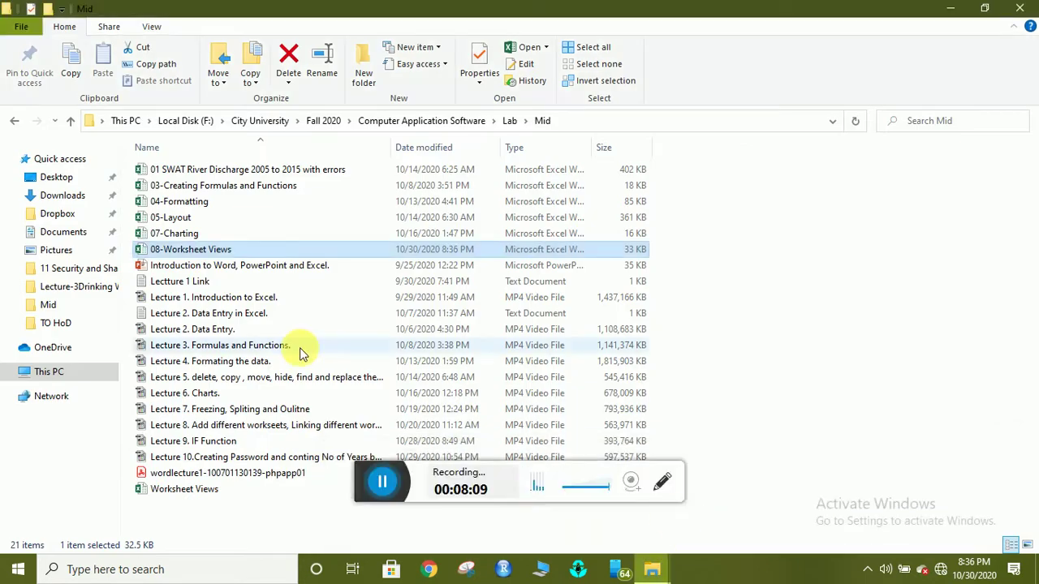
click(209, 249)
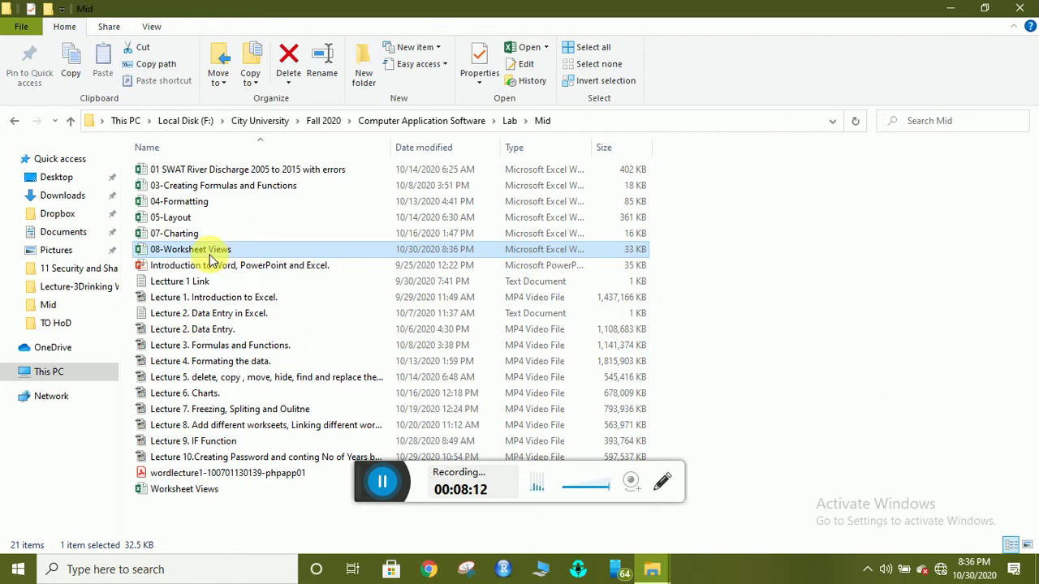
key(Escape)
key(Return)
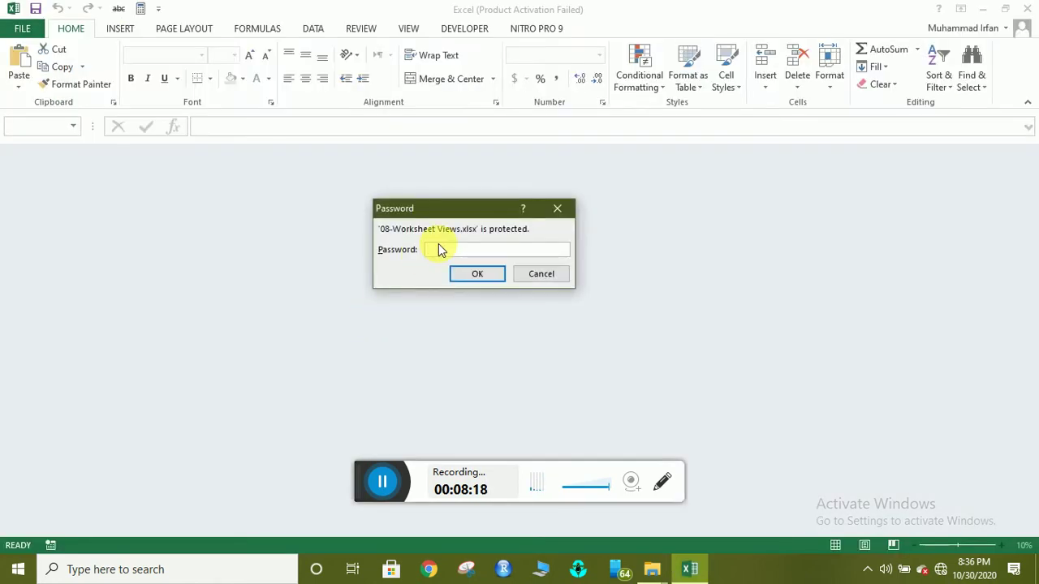
Step: Enter the workbook's password to open it and dismiss the activation notice
click(439, 249)
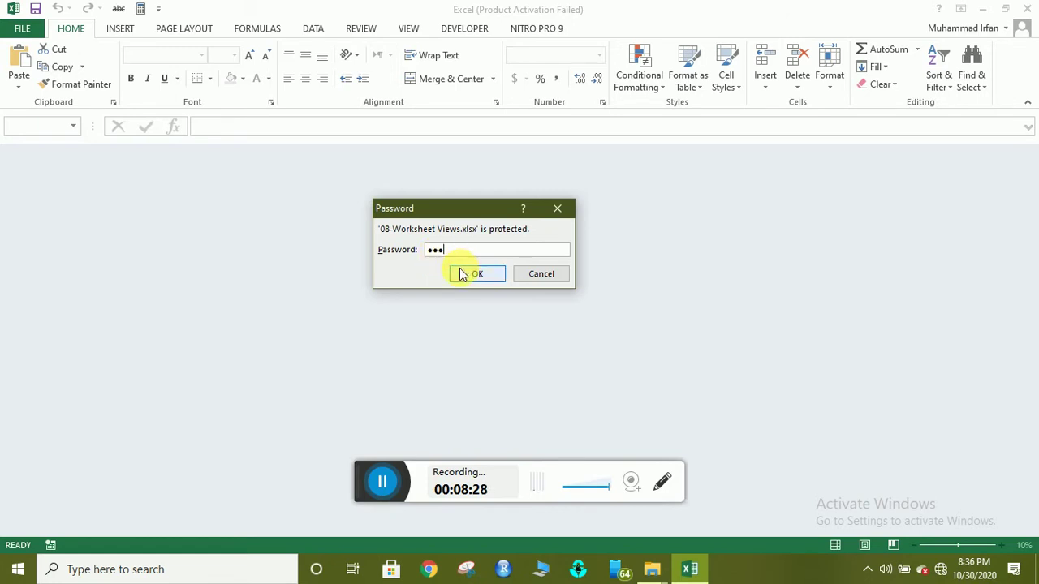
click(460, 275)
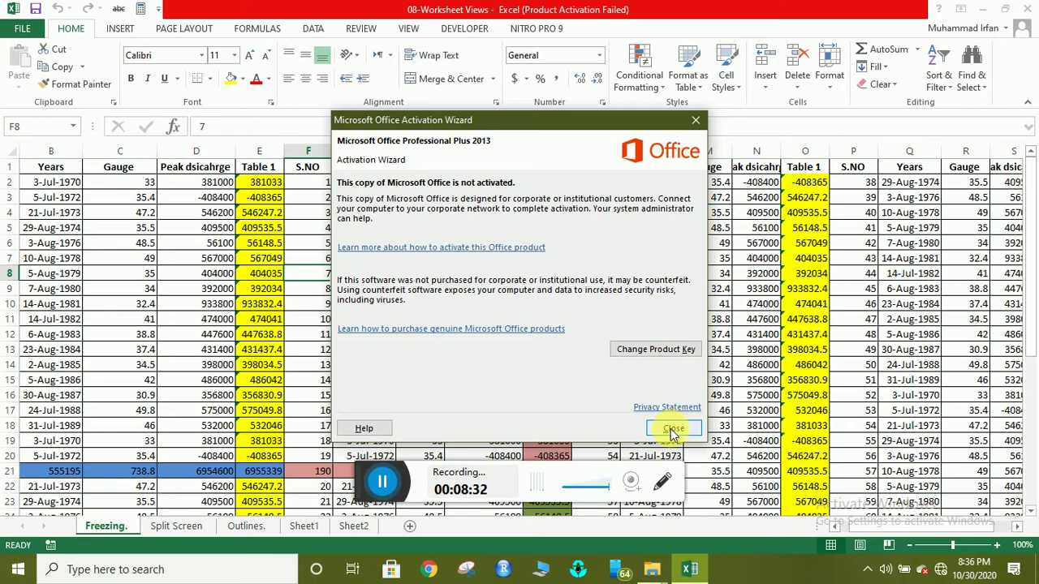
click(672, 432)
Step: Select cells in the data table, jumping to column D's header, then D10 and D14
click(290, 370)
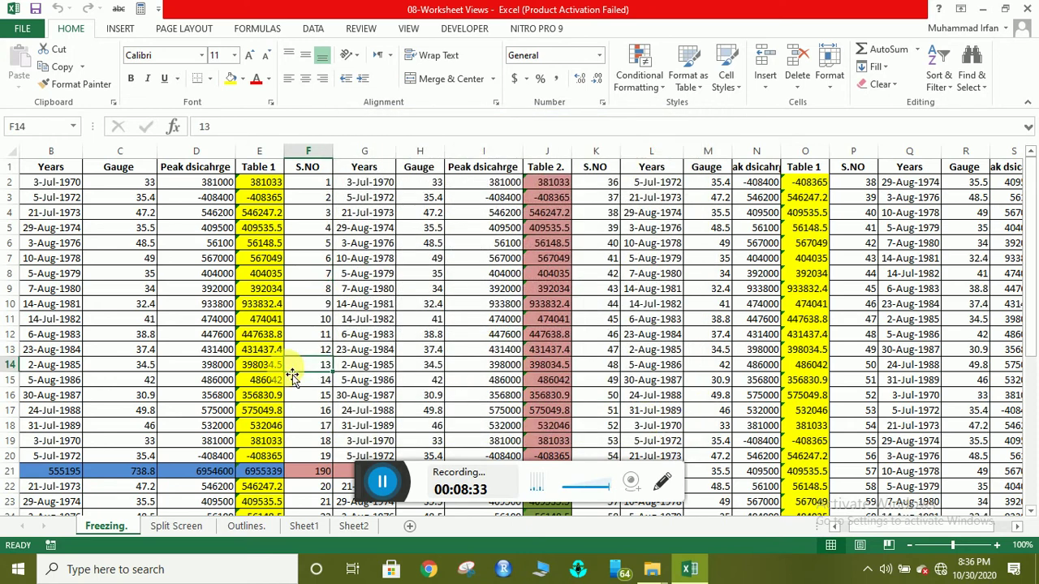
click(196, 366)
key(ctrl+Up)
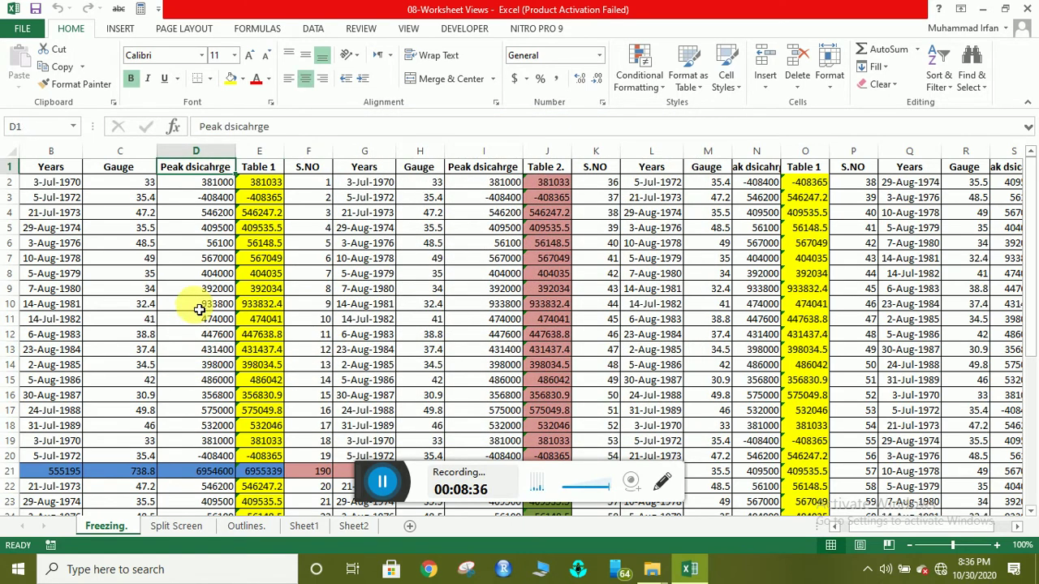
click(199, 309)
click(221, 366)
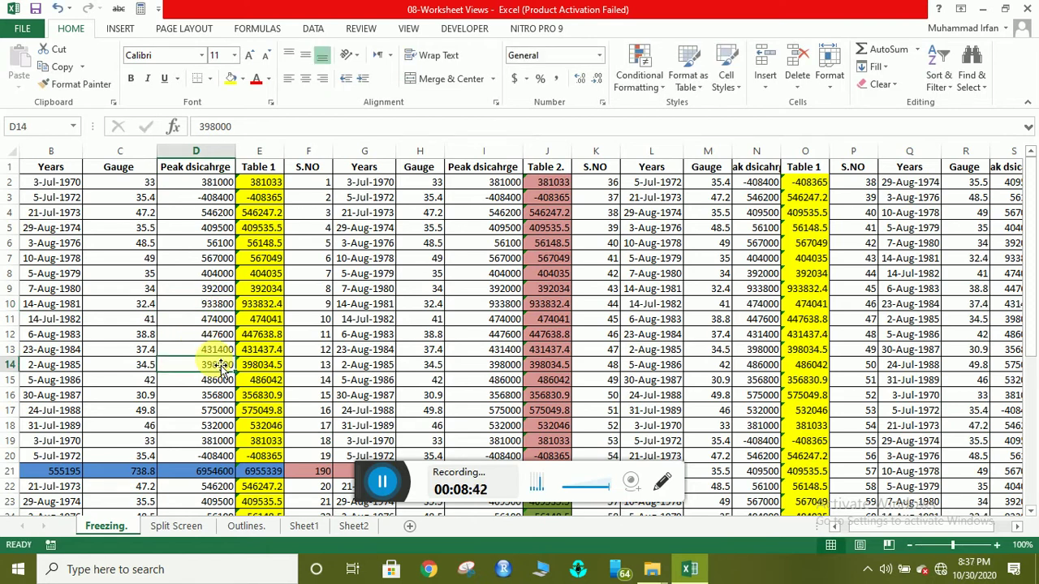
Step: Bring up Save As for 08-Worksheet Views with the Mid folder as destination
click(23, 29)
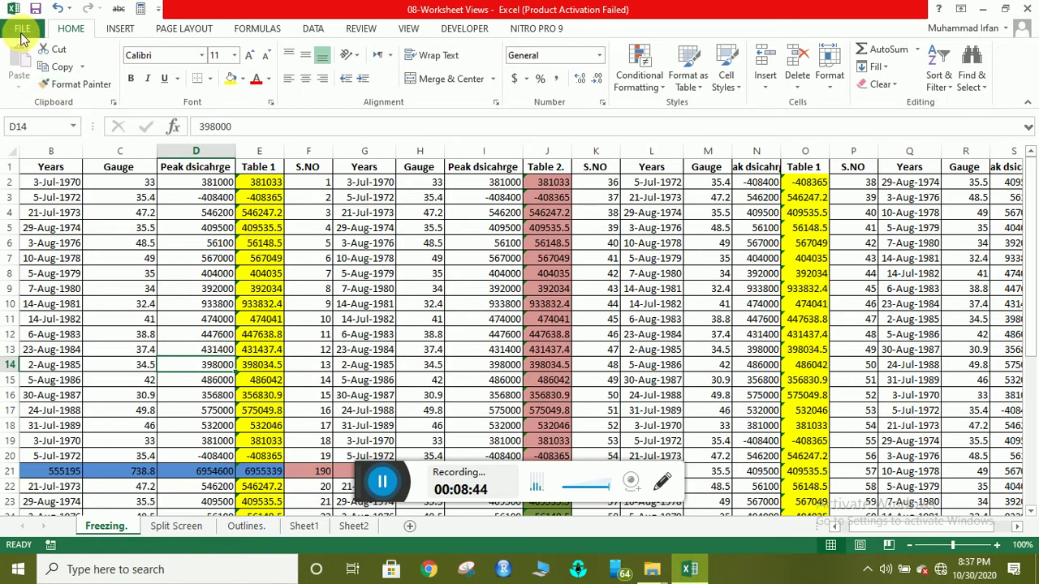
click(40, 177)
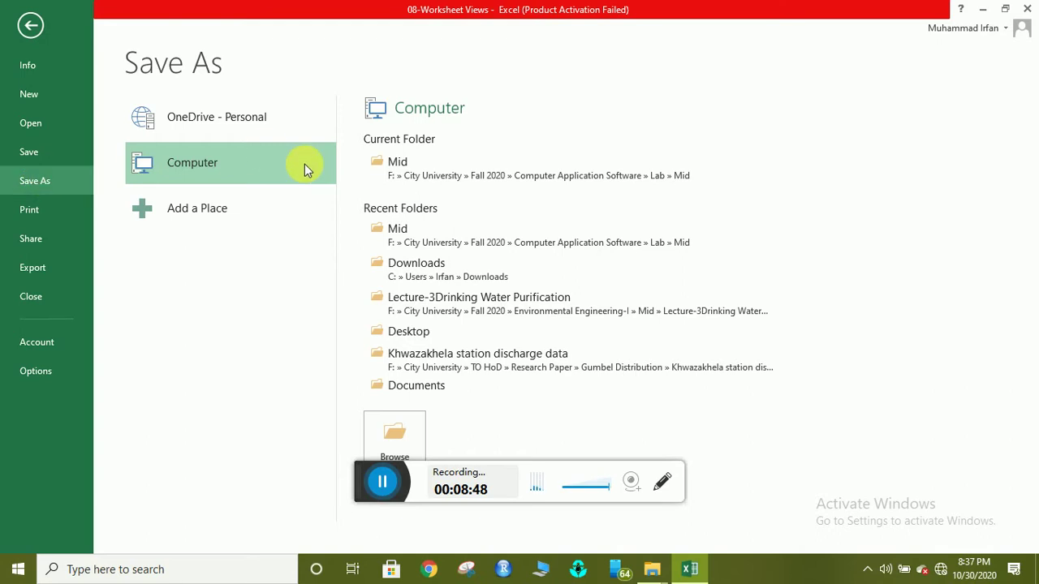
click(394, 168)
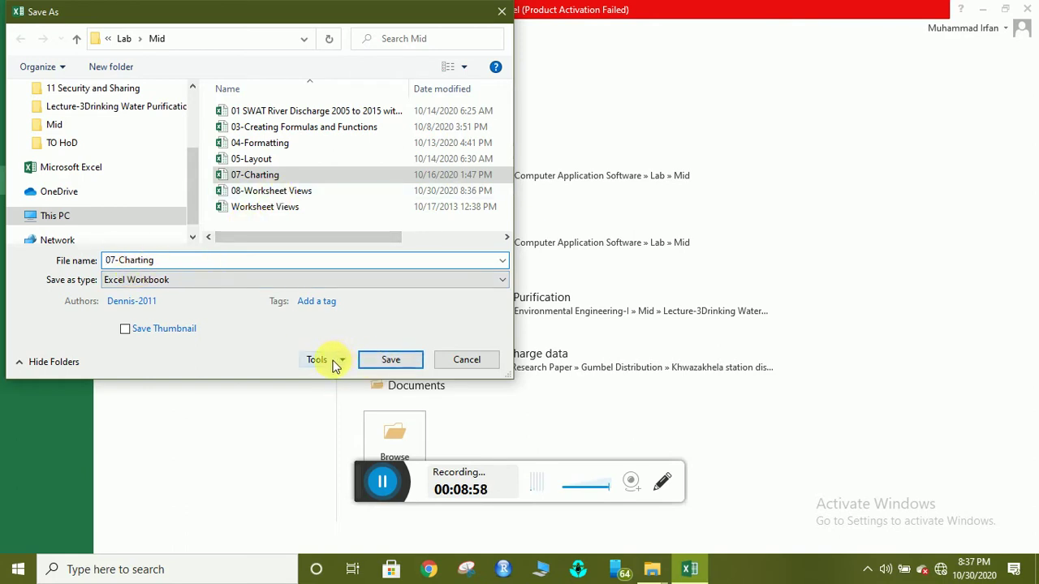
click(501, 11)
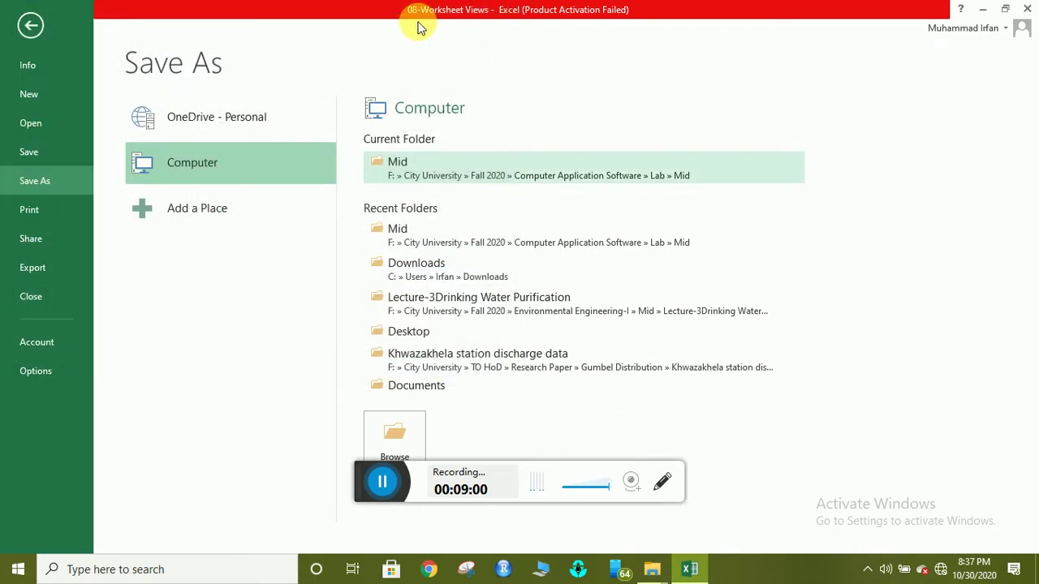
click(393, 163)
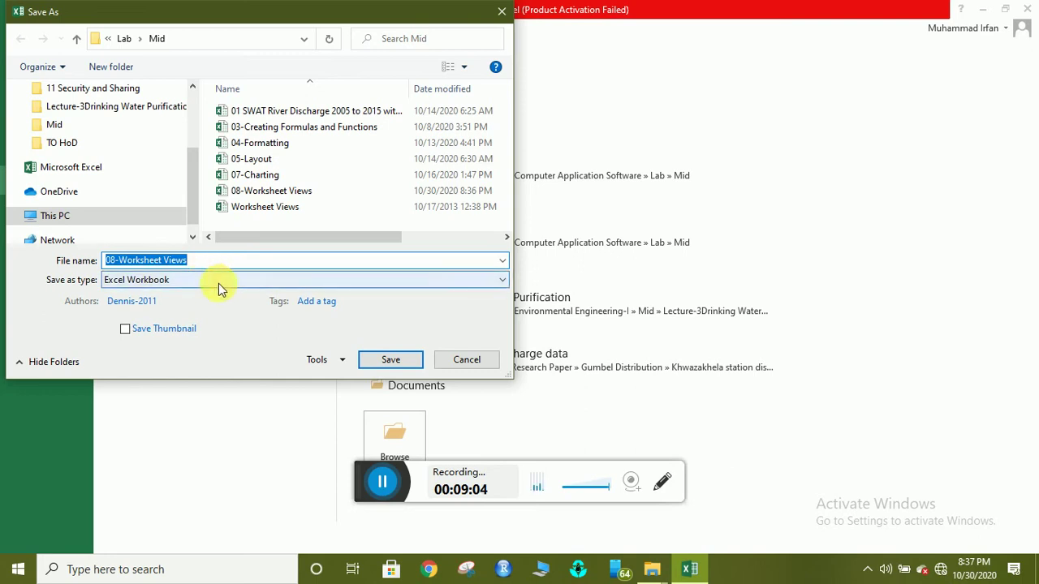
Step: In General Options, set only a password to modify and replace the existing 08-Worksheet Views file
click(324, 360)
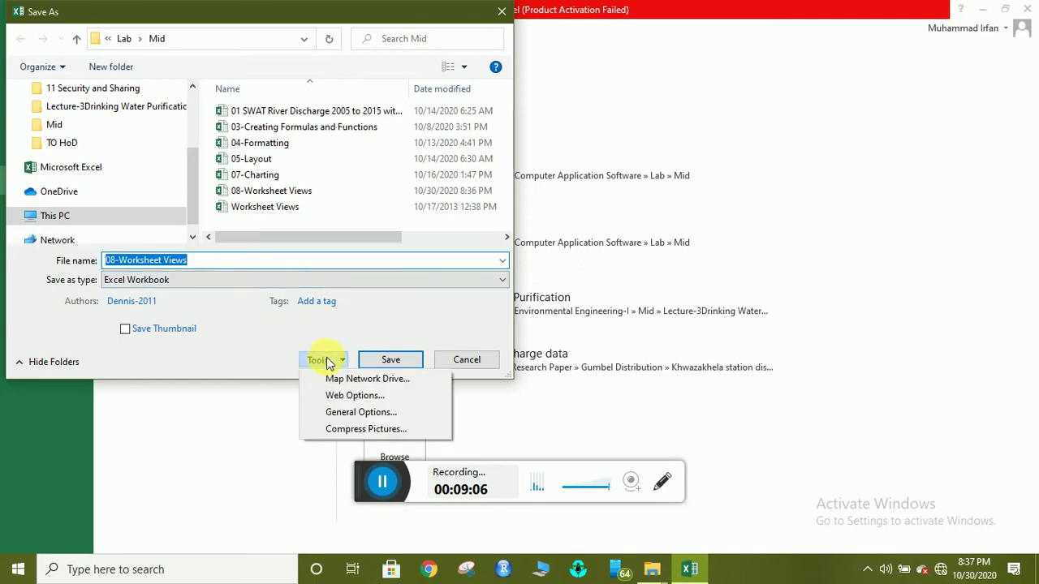
click(333, 415)
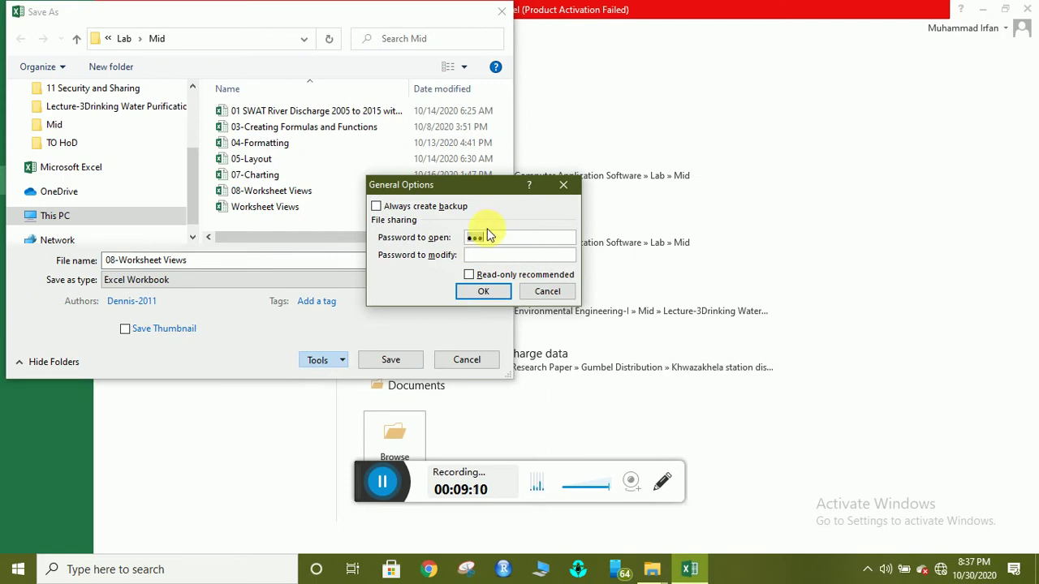
click(488, 255)
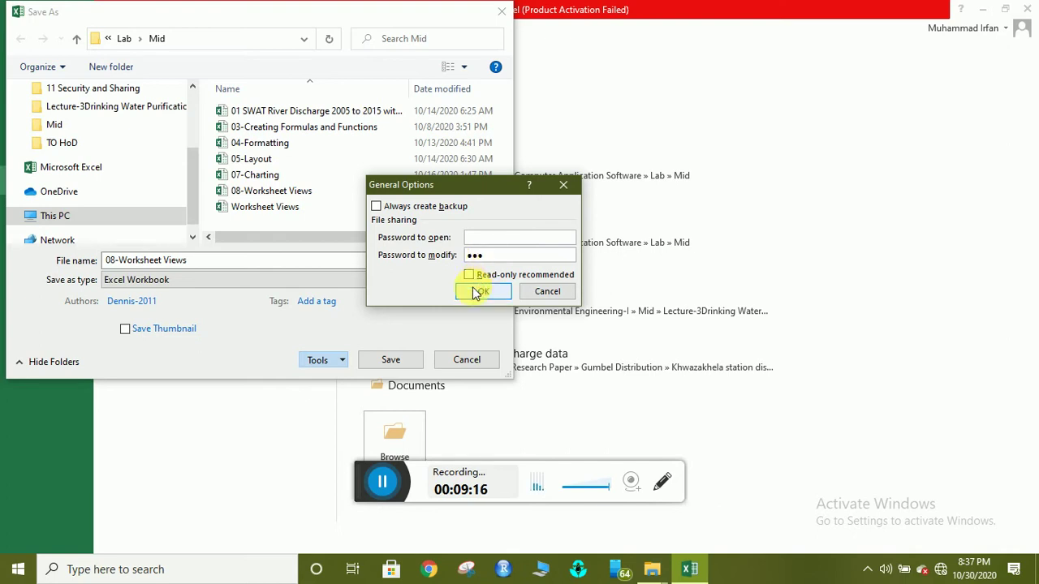
click(482, 286)
click(438, 221)
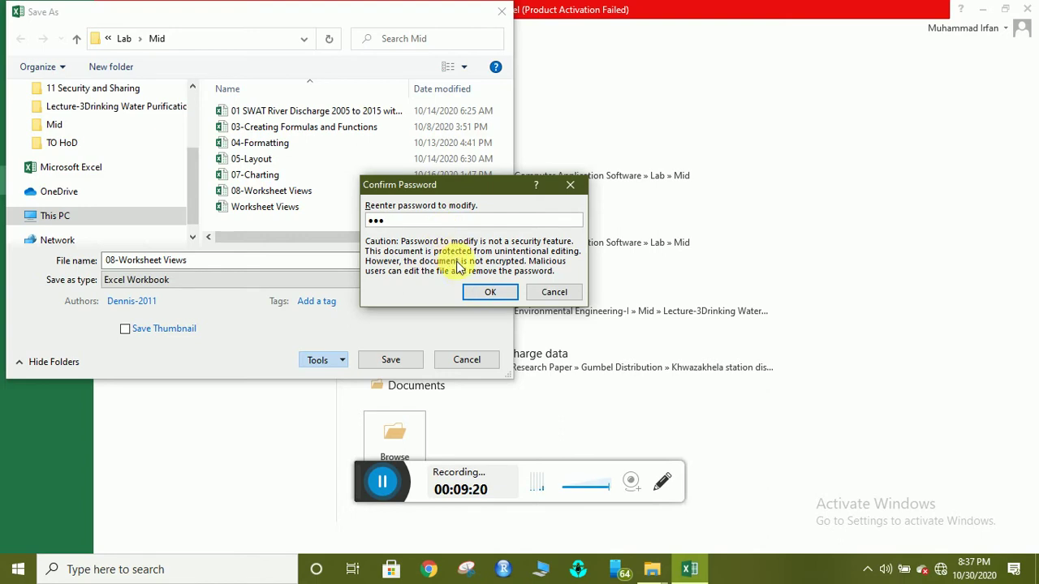
click(472, 292)
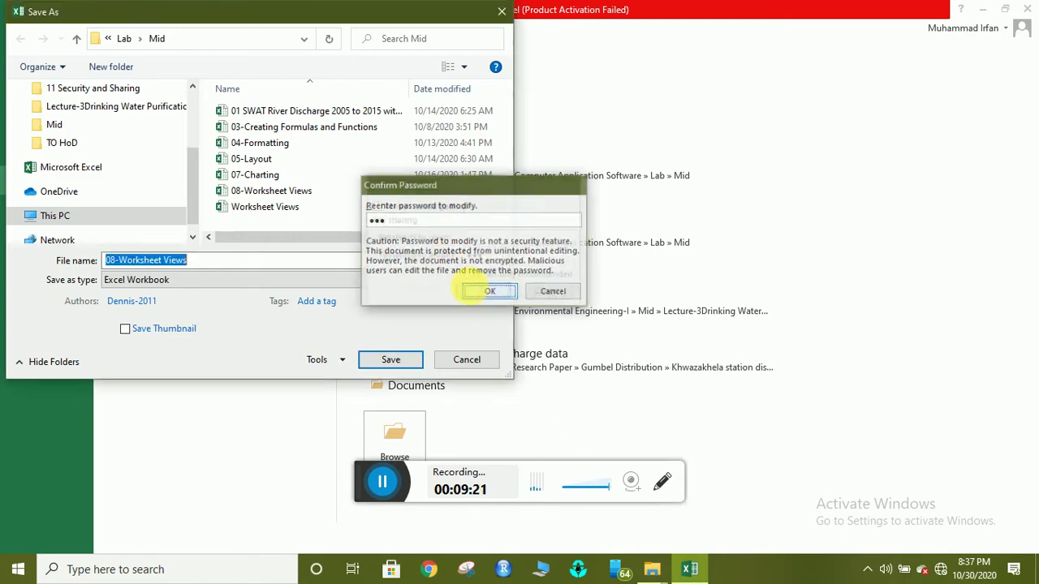
click(386, 357)
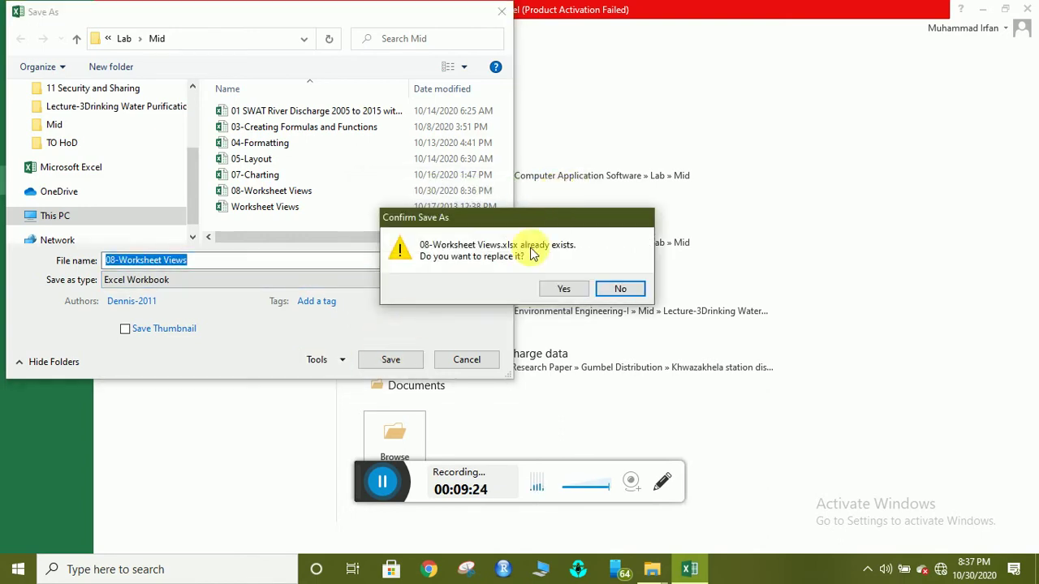
click(558, 290)
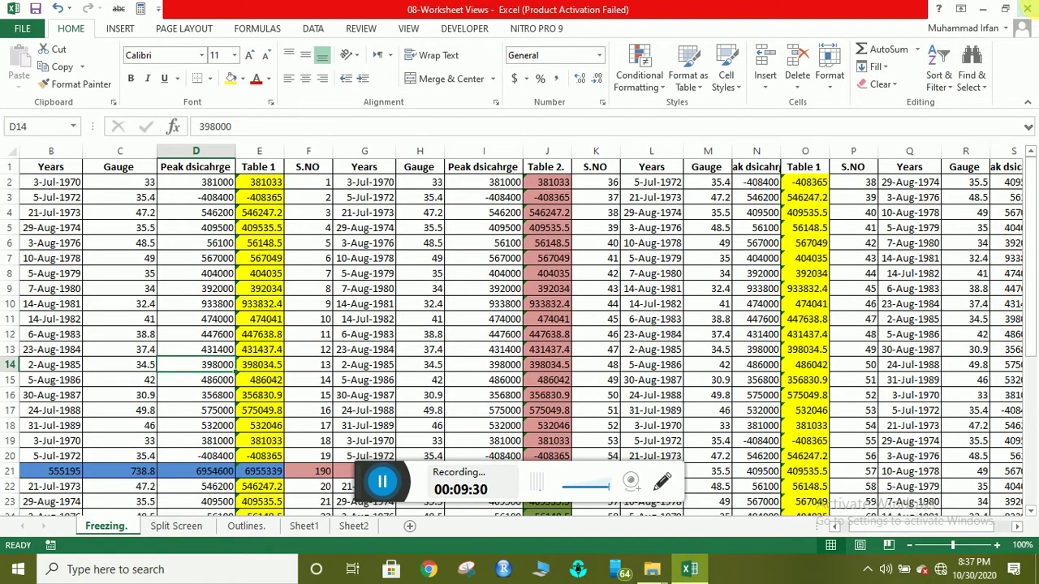
Step: Close Excel and reopen 08-Worksheet Views from File Explorer at its write-access password prompt
click(1027, 6)
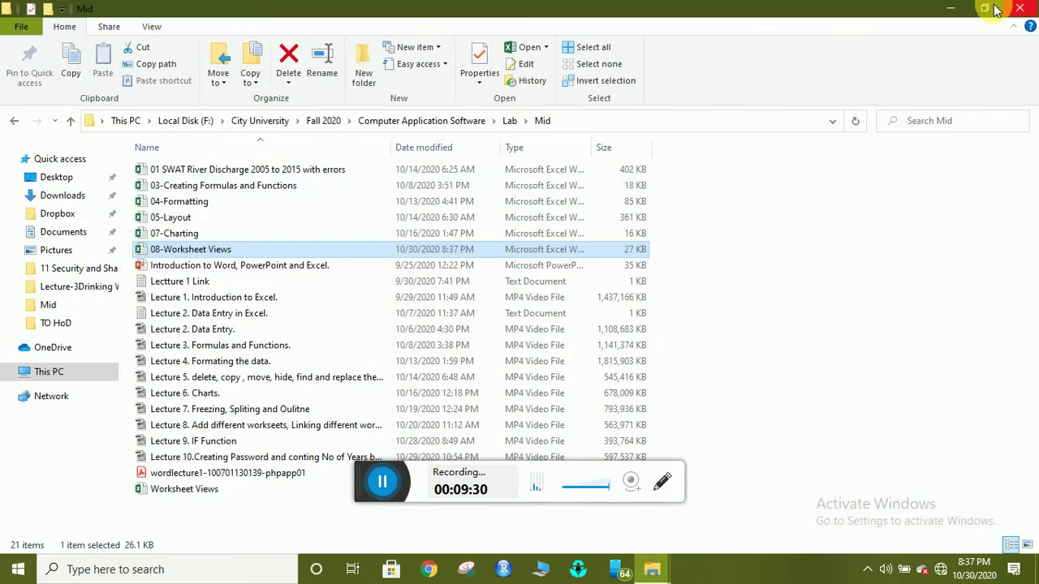
double_click(188, 253)
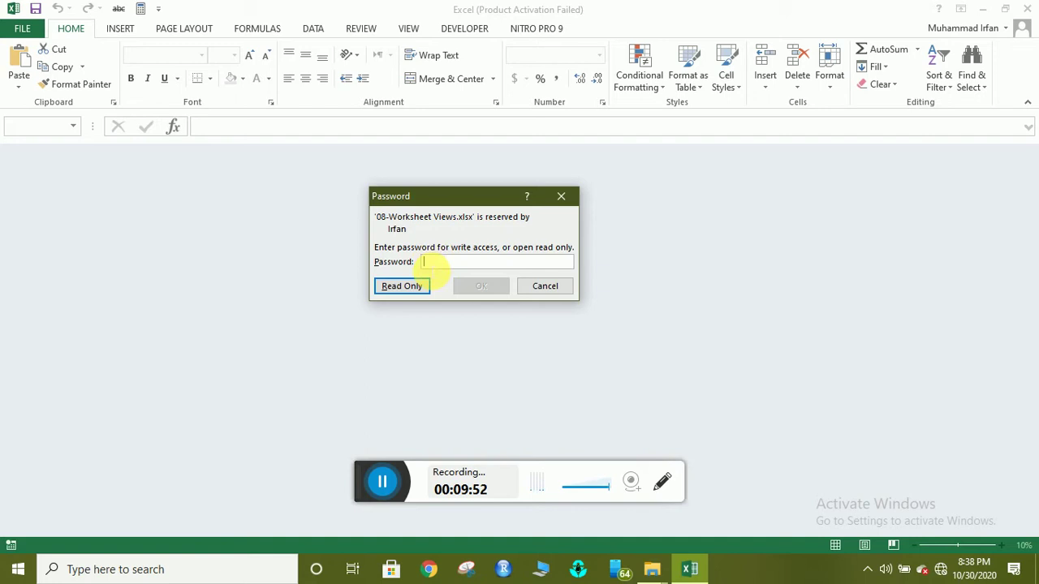
click(453, 261)
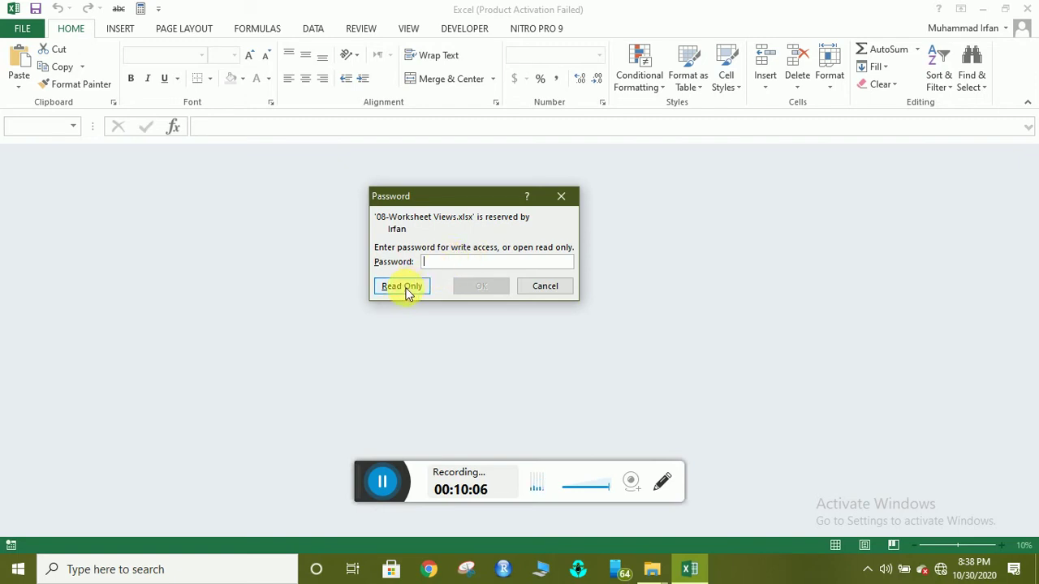
Step: Open 08-Worksheet Views read-only and jump down column G to its total and back
click(404, 287)
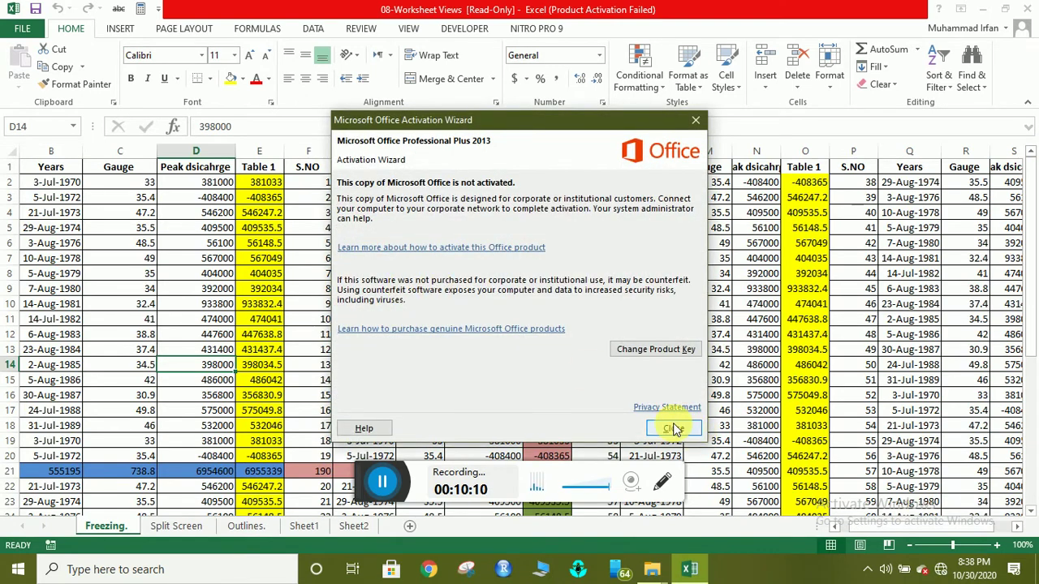
click(676, 428)
click(369, 333)
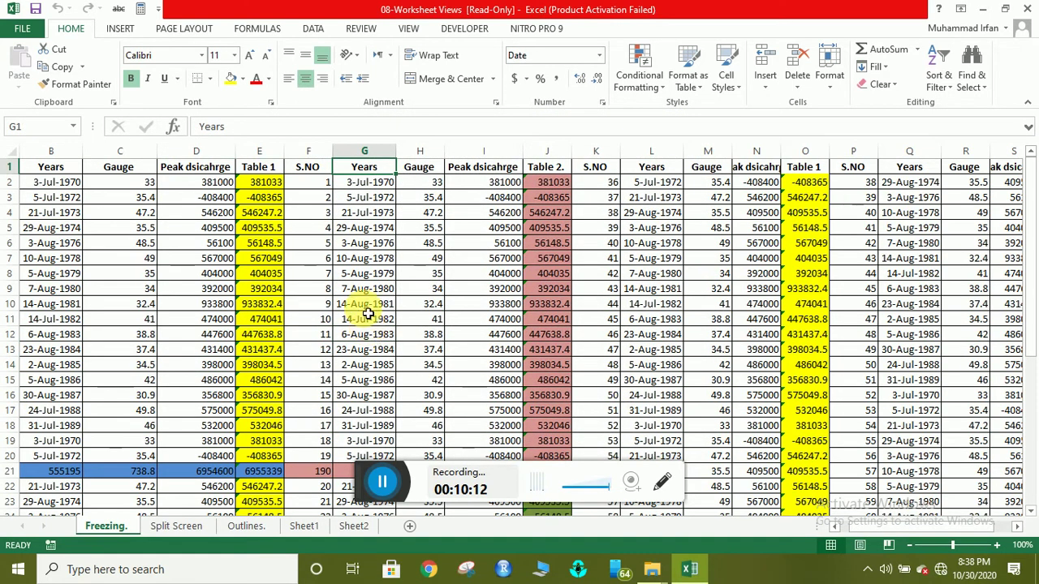
key(ctrl+Down)
key(ctrl+Up)
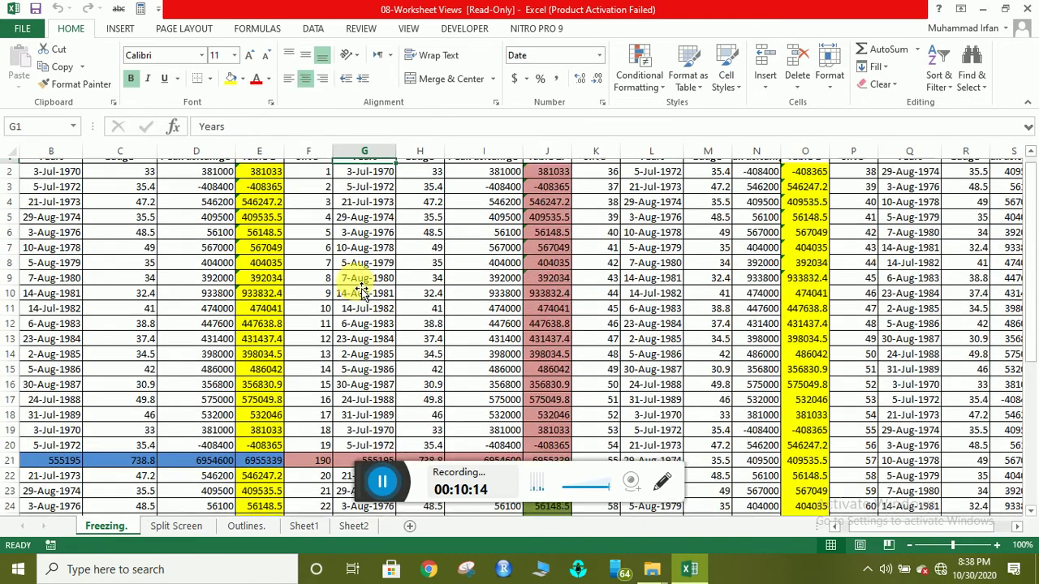
Step: Select the date in G9, then close the read-only workbook without saving
click(370, 260)
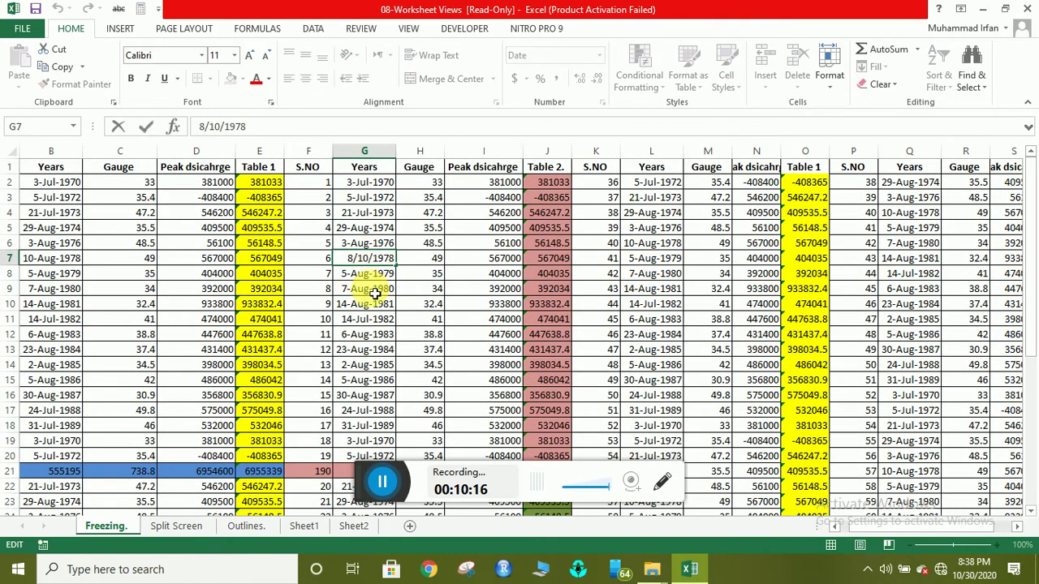
click(371, 291)
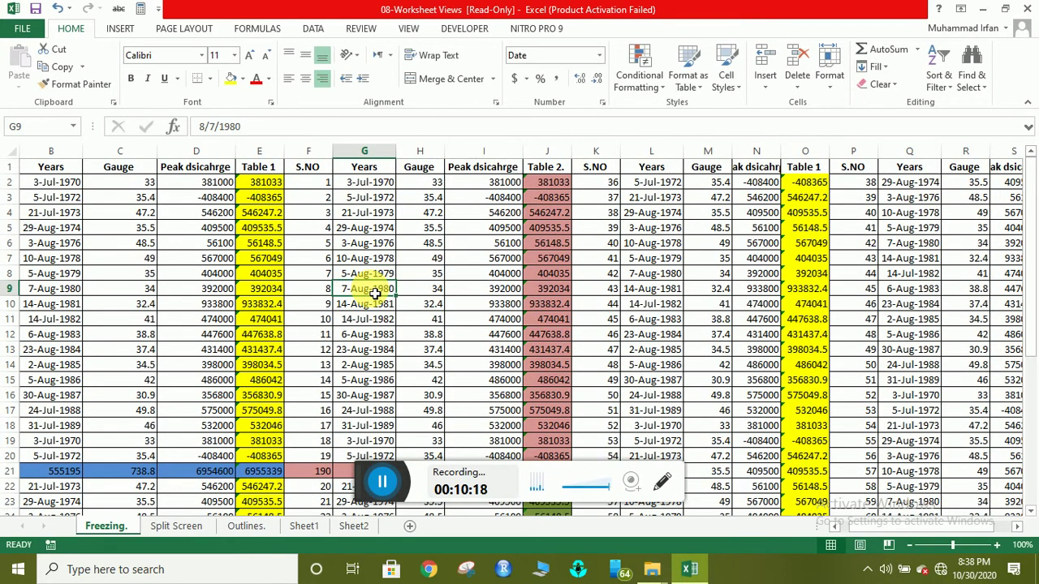
click(1027, 6)
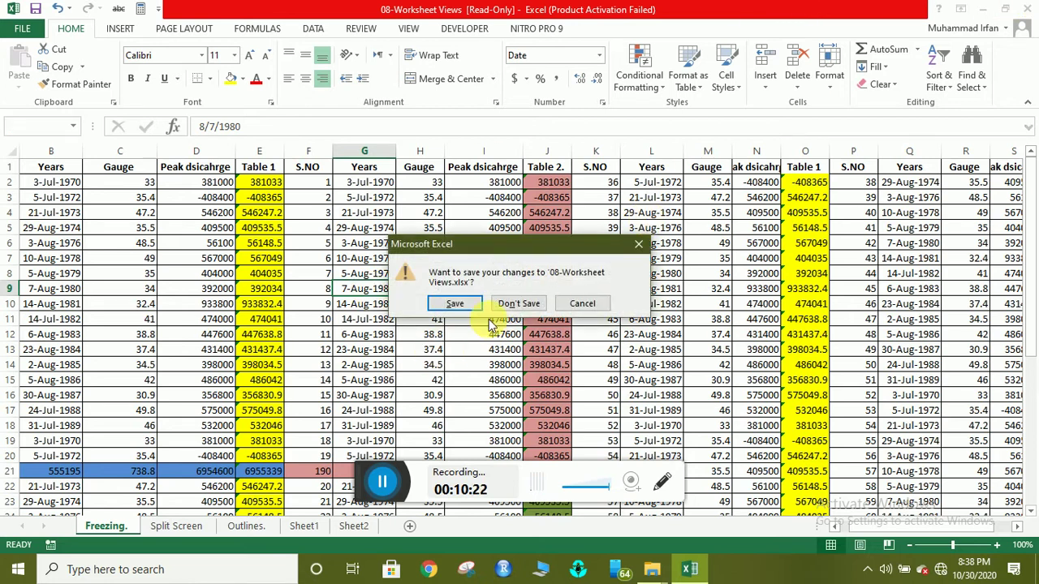
click(518, 303)
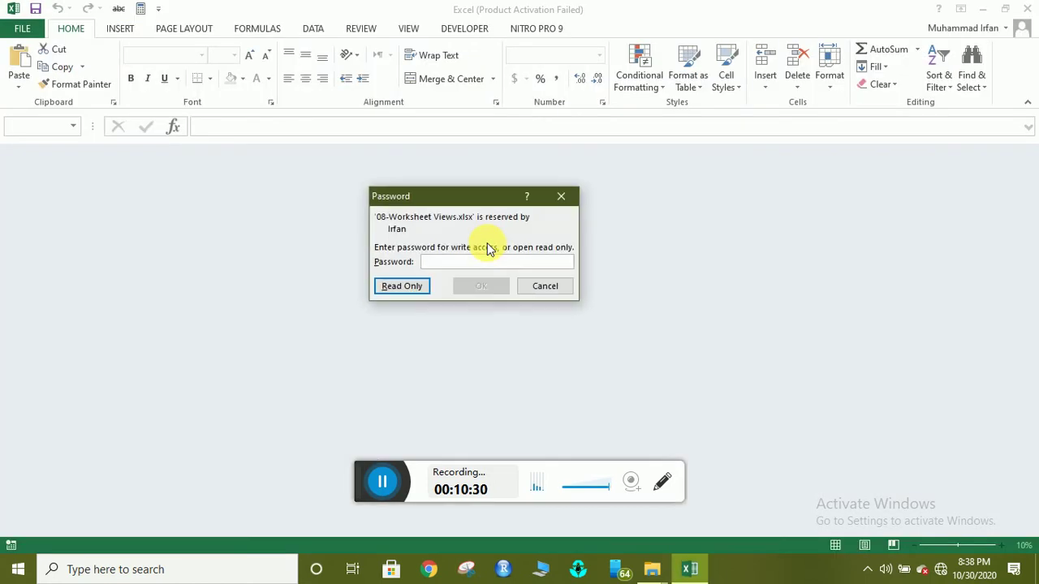
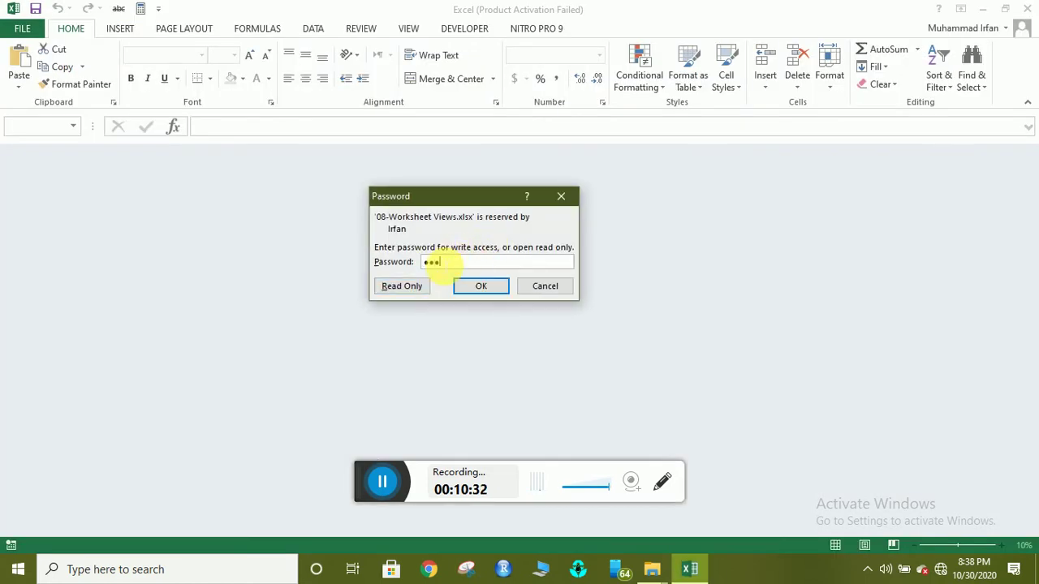
Step: Enter the modify password for write access and dismiss the Office activation notice
click(473, 288)
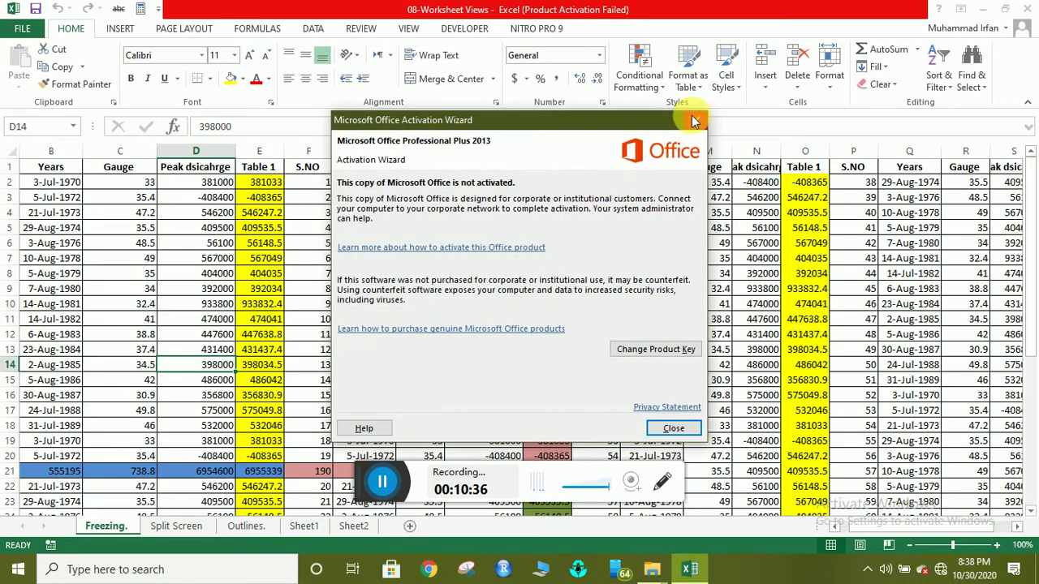
click(694, 120)
Step: Save 08-Worksheet Views over the existing file in the Mid folder
click(23, 29)
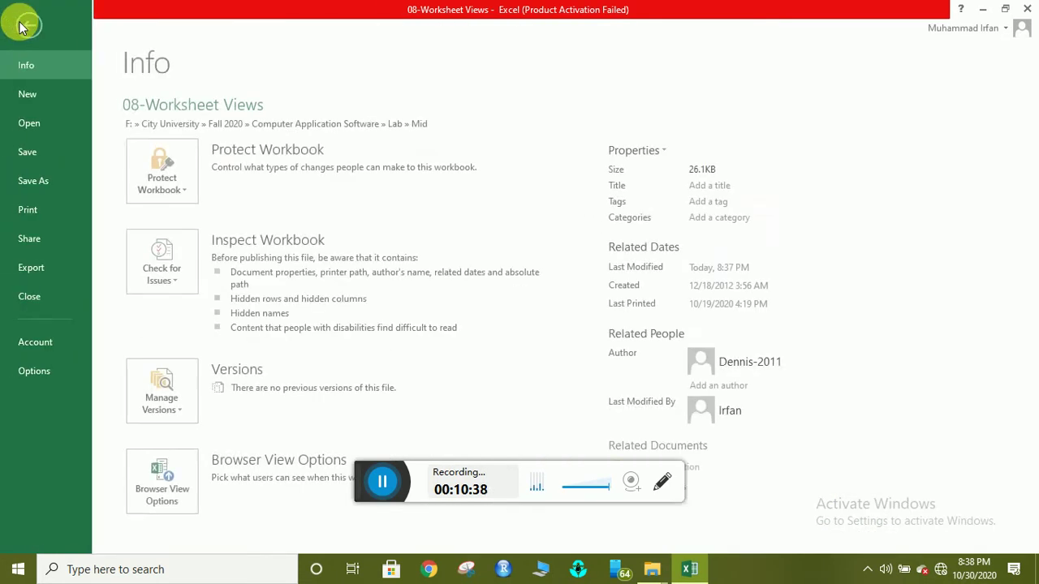
click(31, 180)
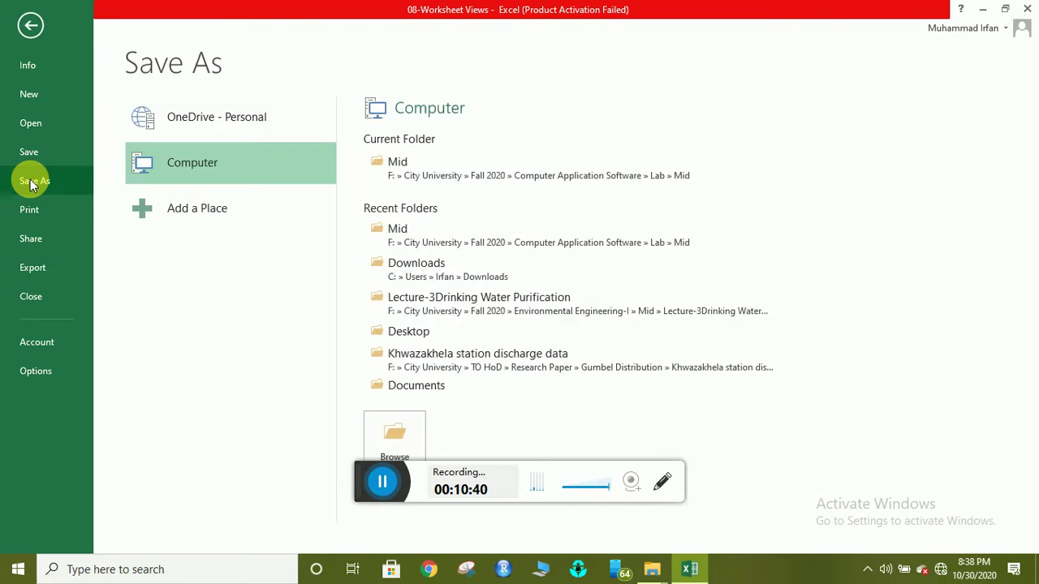
click(399, 166)
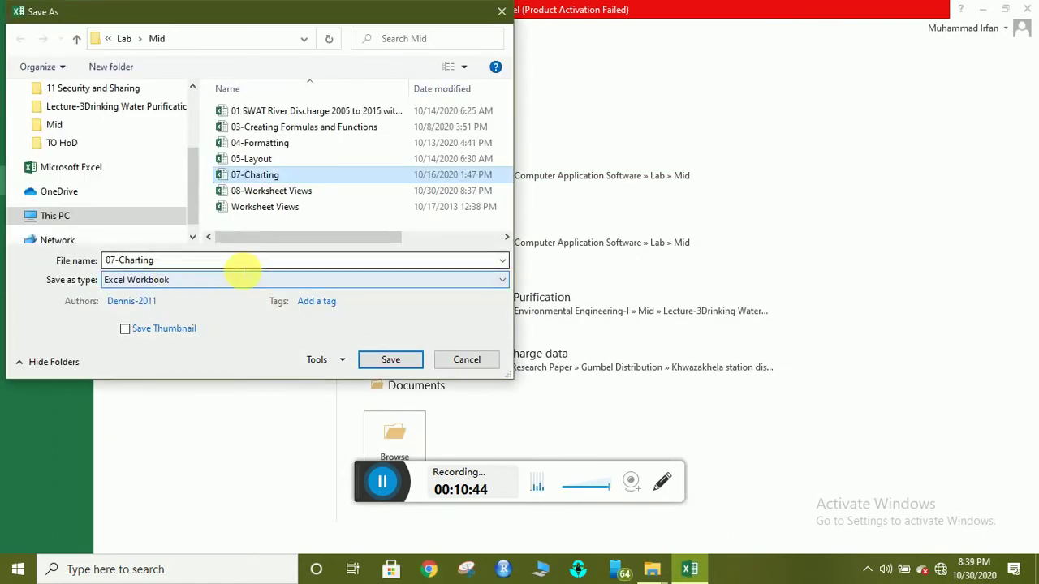
double_click(261, 201)
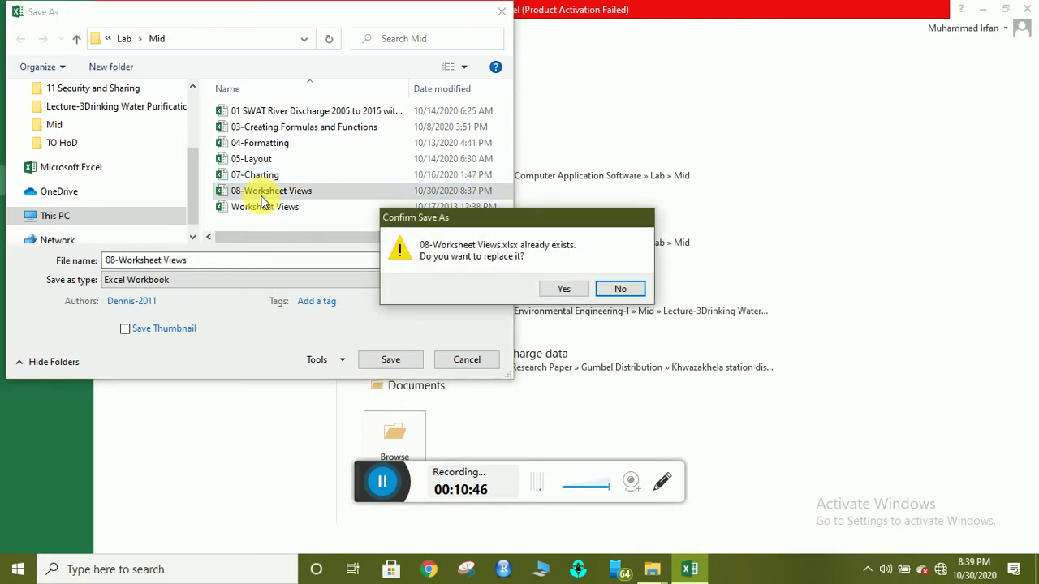
click(568, 288)
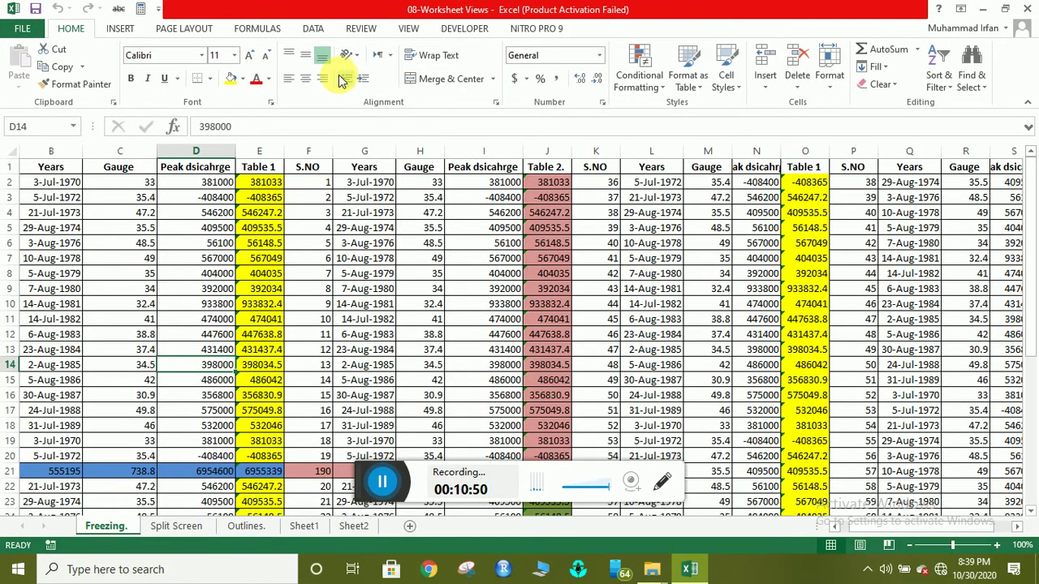
Step: Save as 07-Charting in Mid with open and modify passwords, replacing the existing file
click(6, 29)
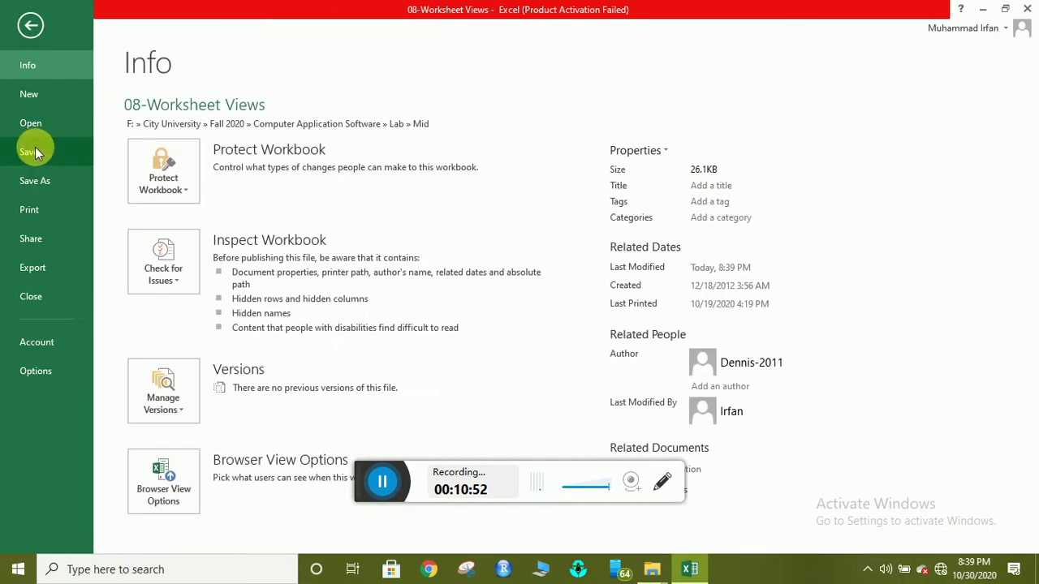
click(34, 182)
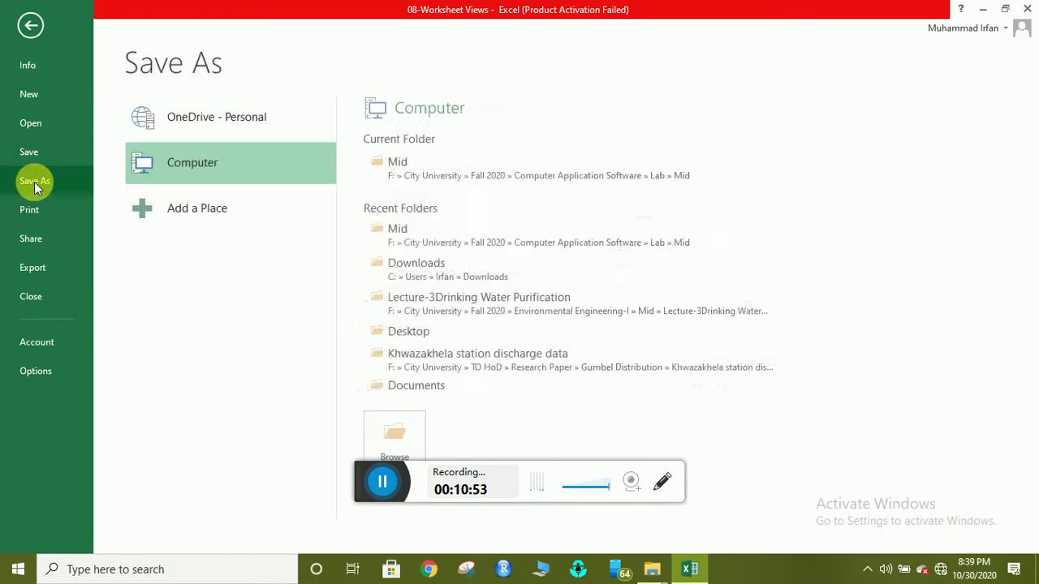
click(388, 167)
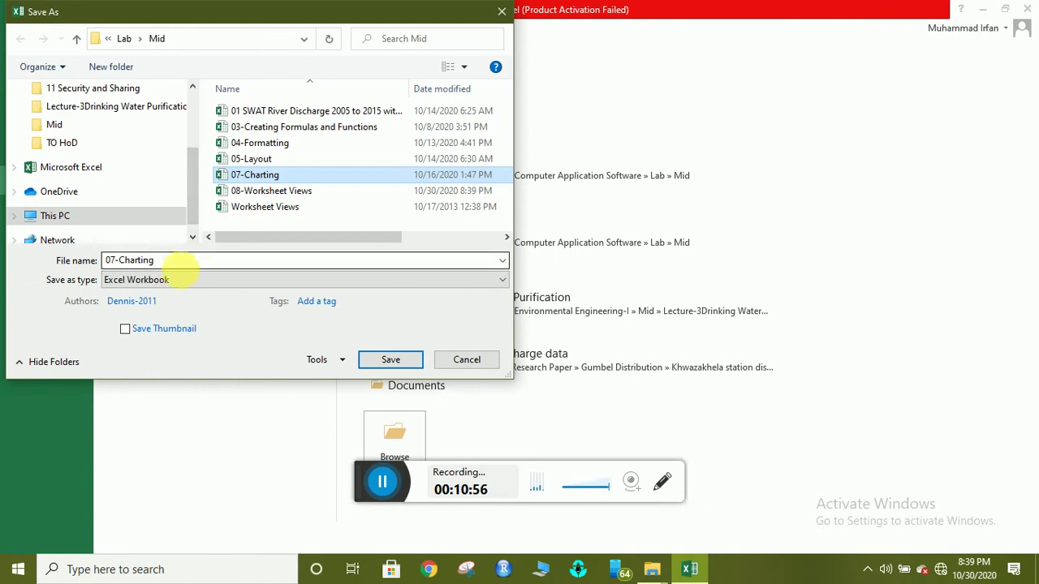
click(328, 362)
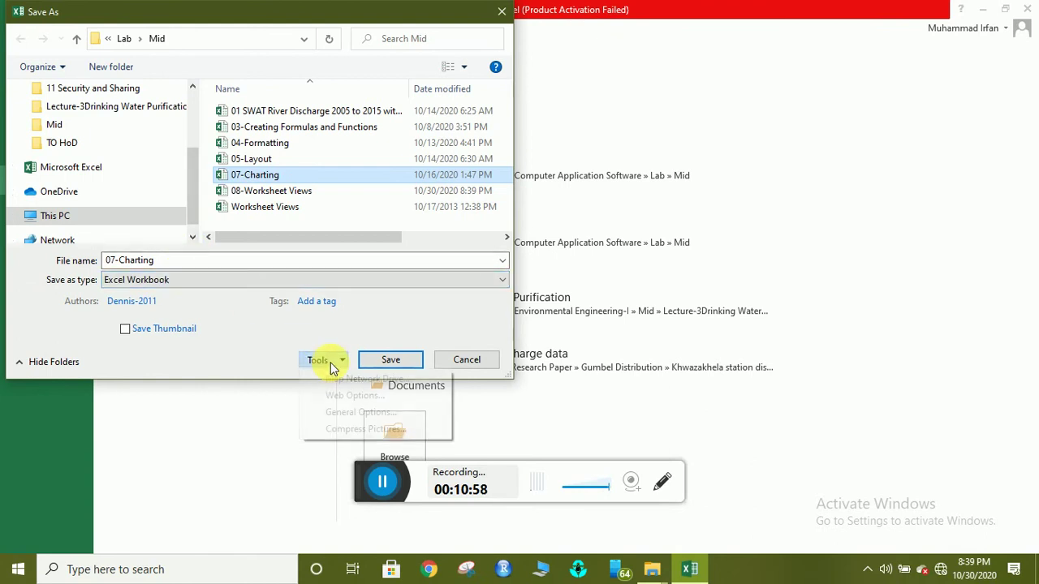
click(345, 411)
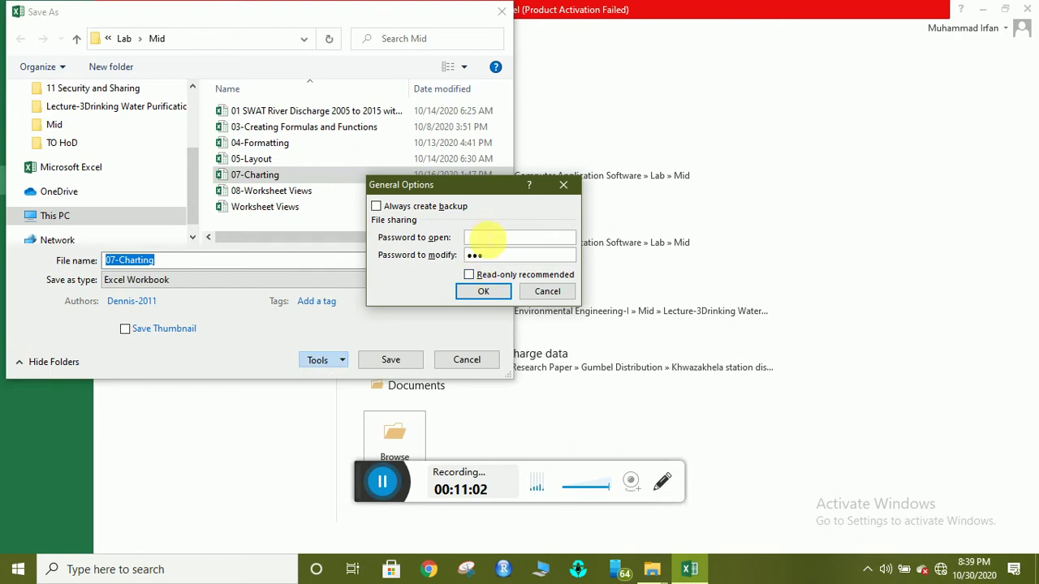
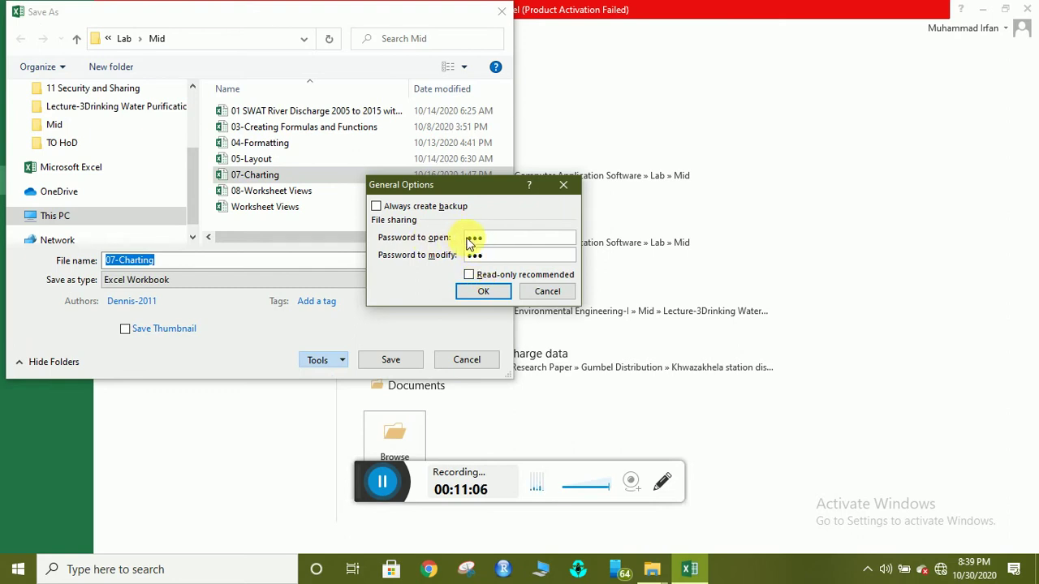
click(478, 292)
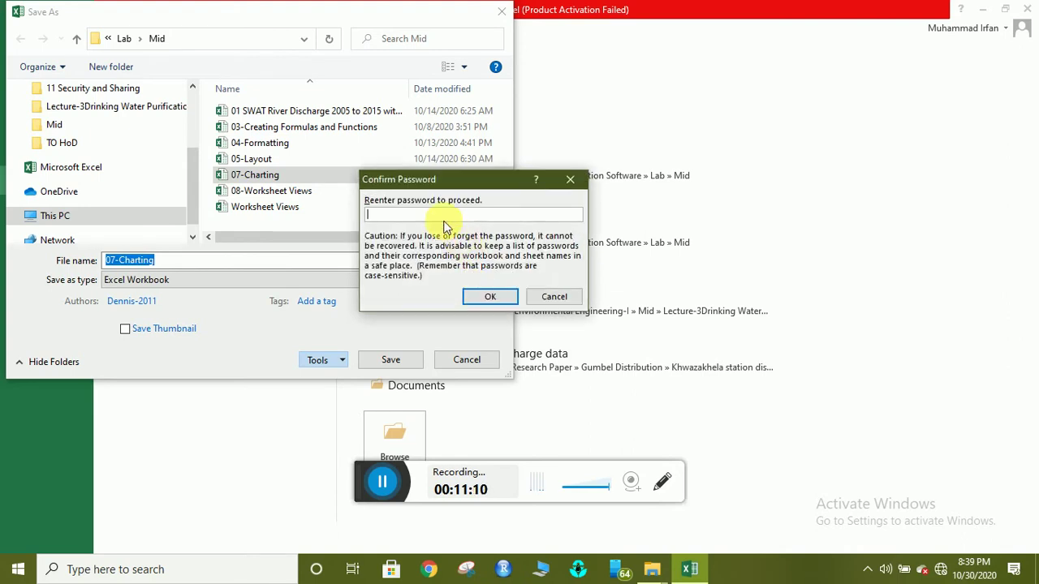
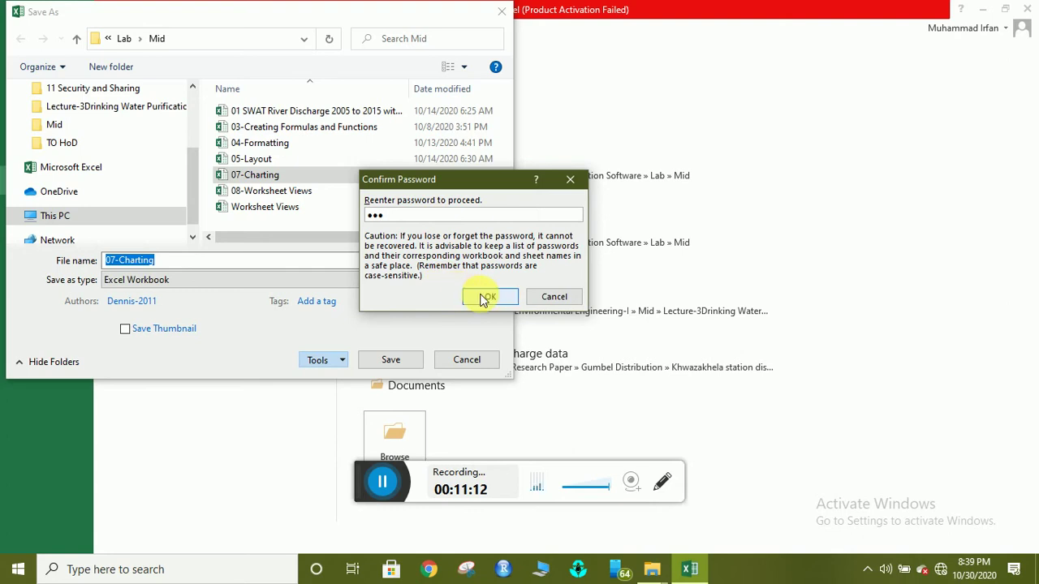
click(491, 296)
click(386, 360)
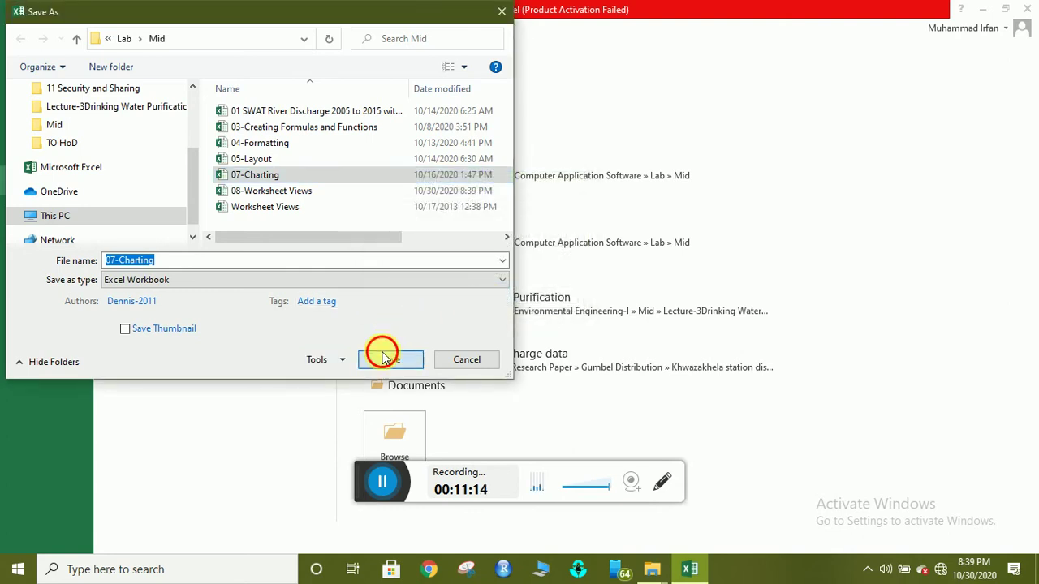
click(563, 288)
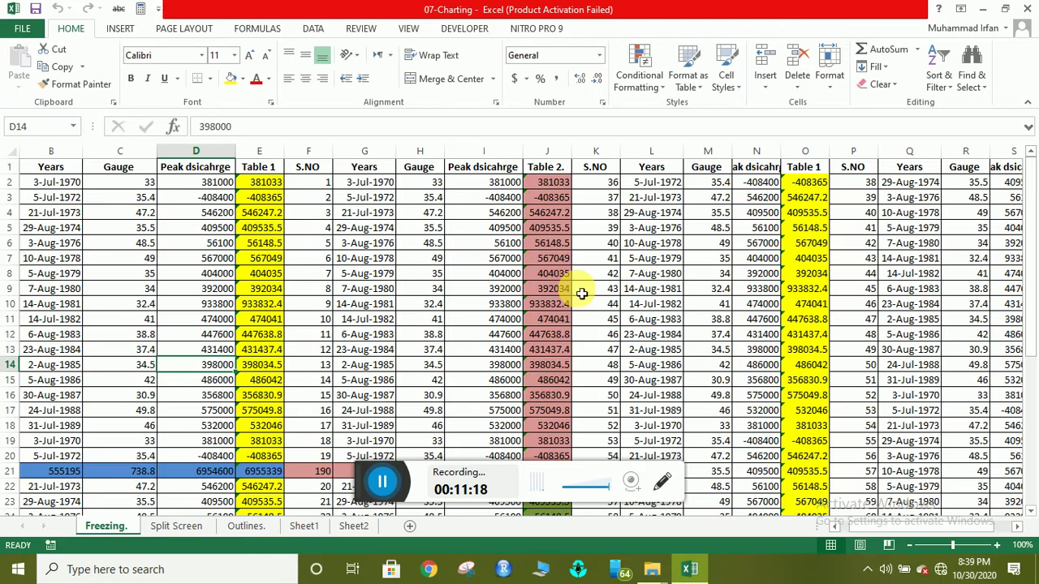
Step: Select D6, close Excel, and reopen 07-Charting from File Explorer
click(217, 242)
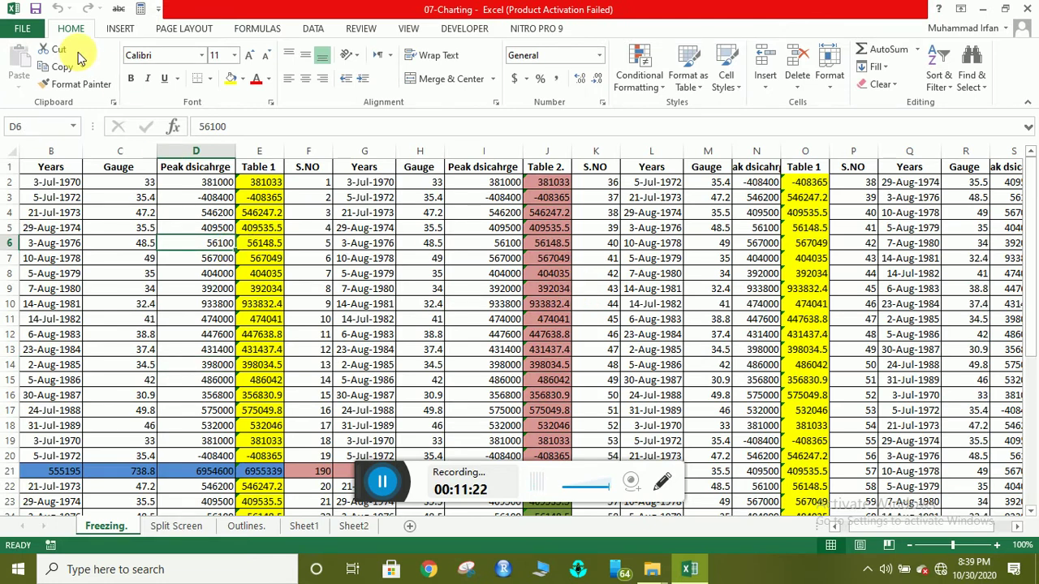
click(1019, 9)
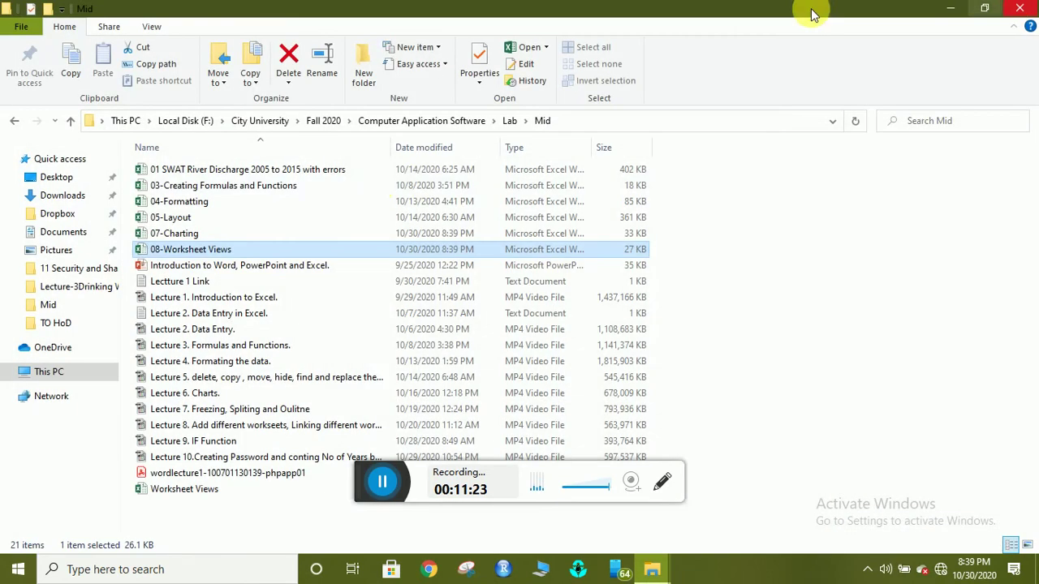
double_click(172, 234)
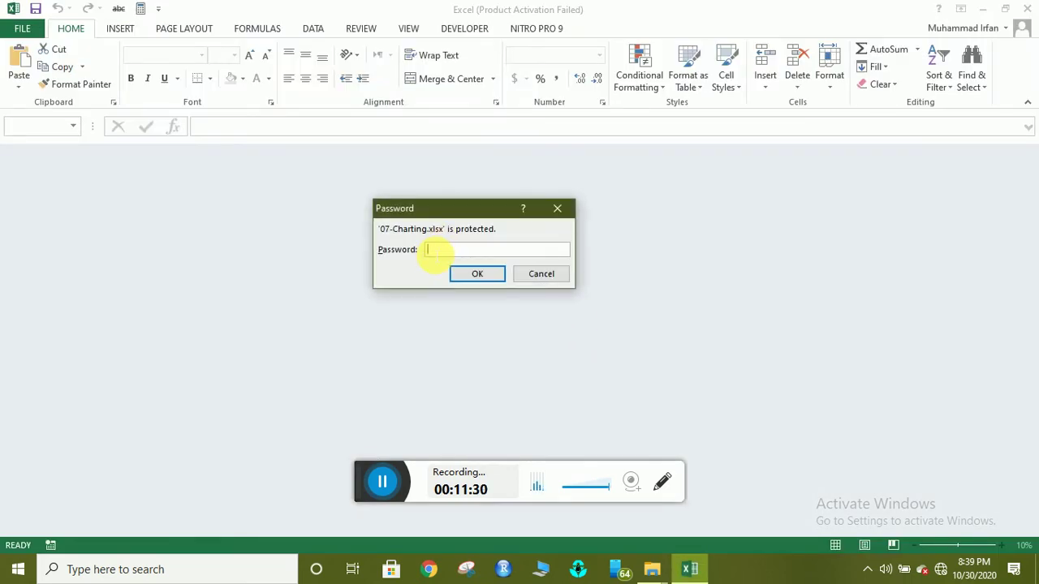
Step: Enter the open password, then the modify password, to get write access to 07-Charting
click(471, 274)
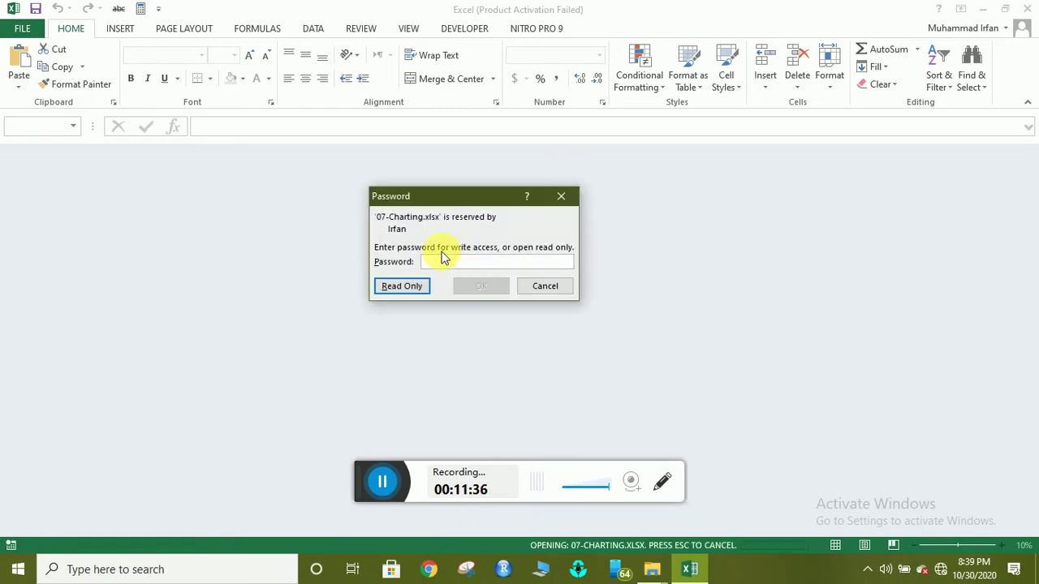
click(484, 287)
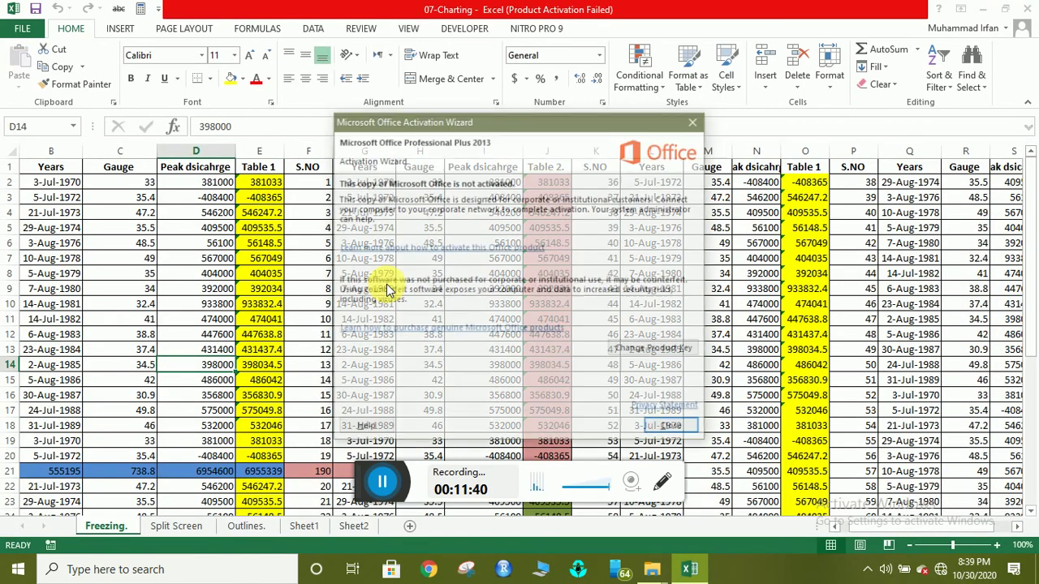
Step: Close the Office Activation Wizard to reveal 07-Charting's Freezing. sheet with the discharge table
click(686, 428)
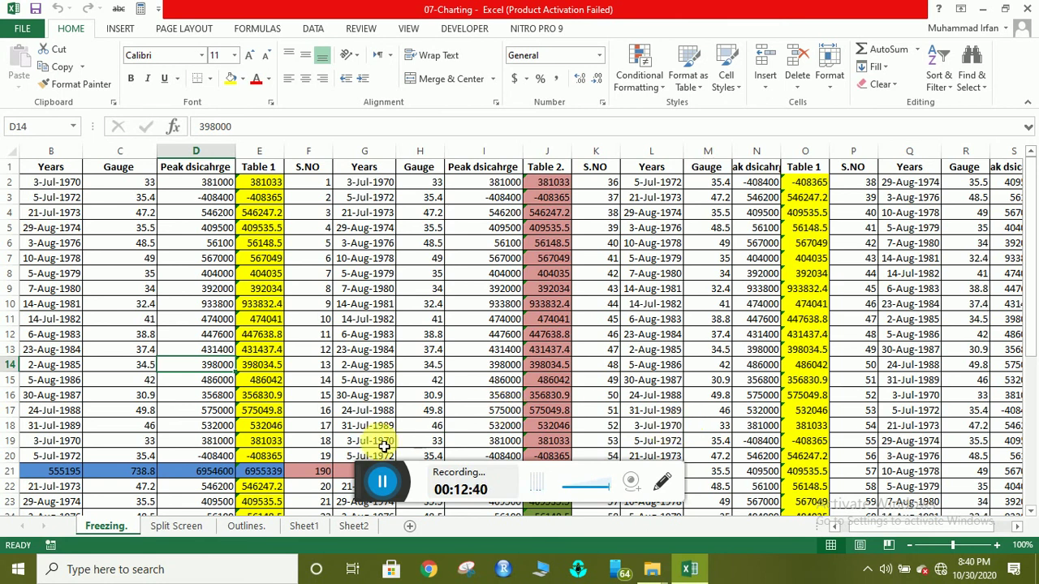
click(383, 484)
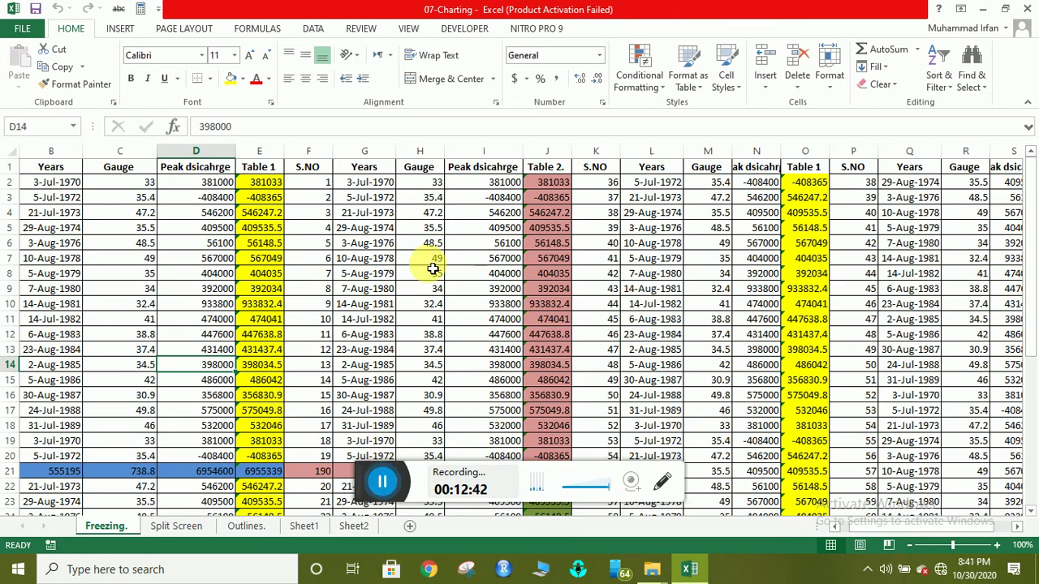